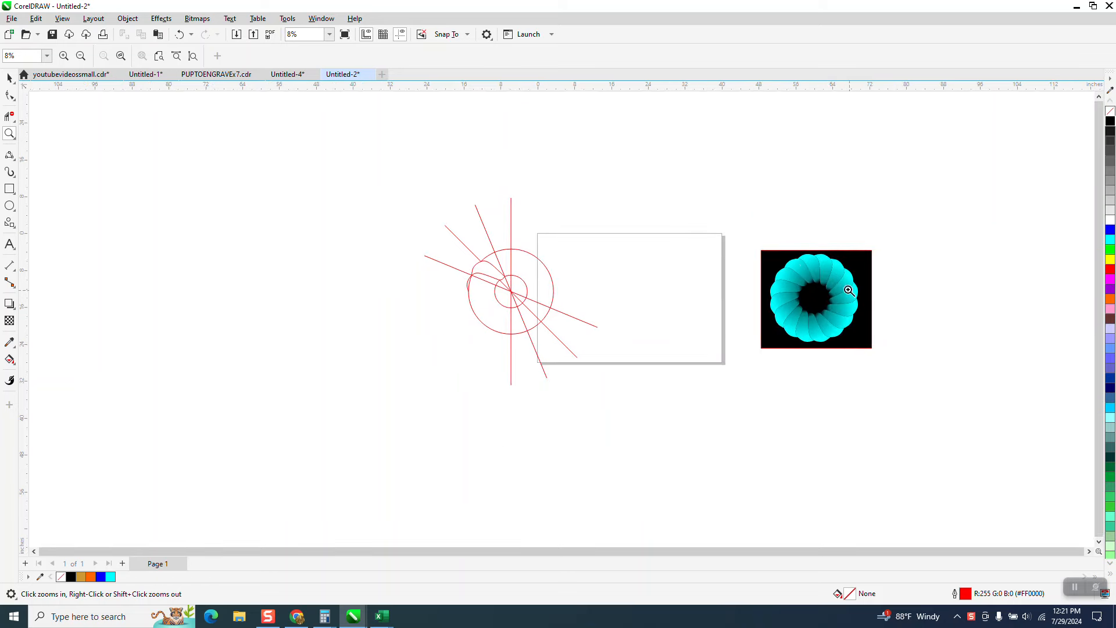
Step: Draw a circle about 16 inches across centred on the page and add a concentric copy about 5.1 inches across
scroll(810, 250, up, 4)
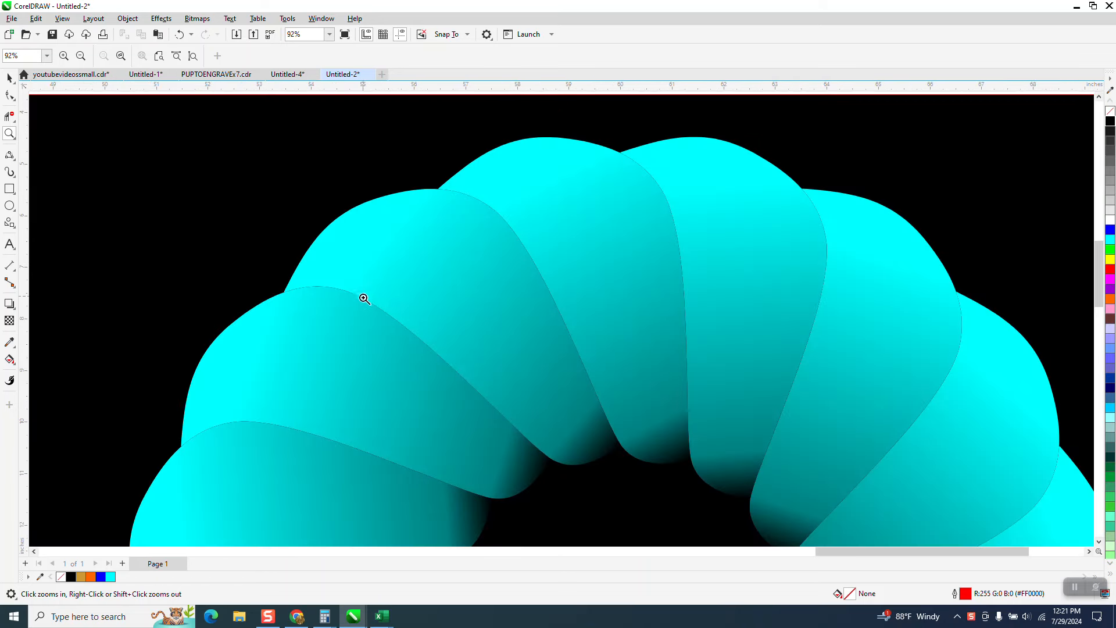
scroll(558, 229, down, 3)
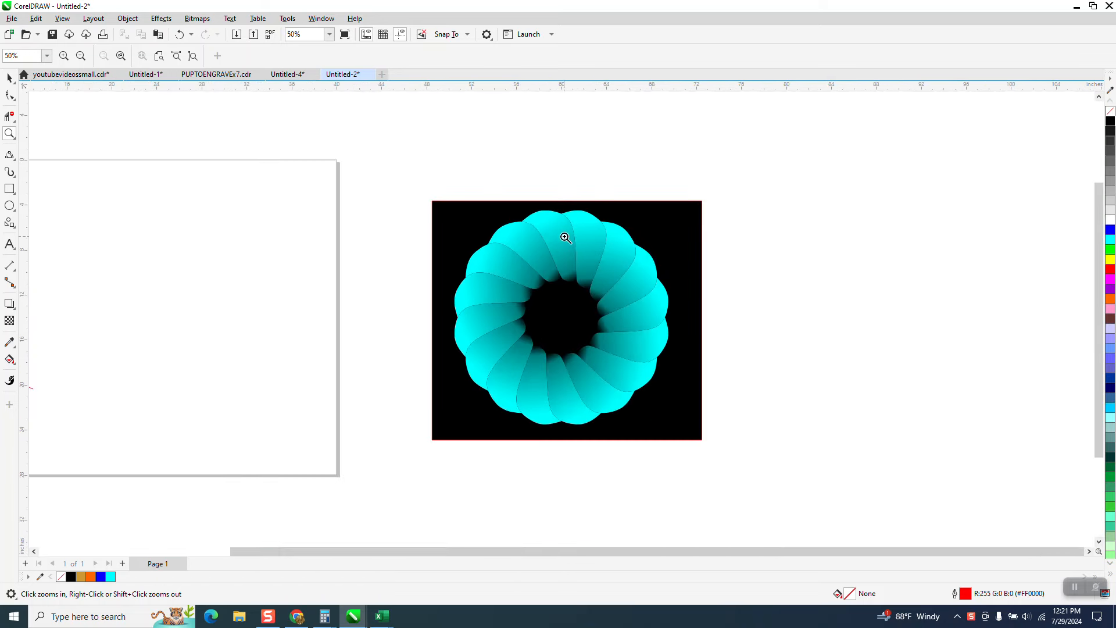
scroll(567, 237, down, 1)
scroll(99, 266, down, 2)
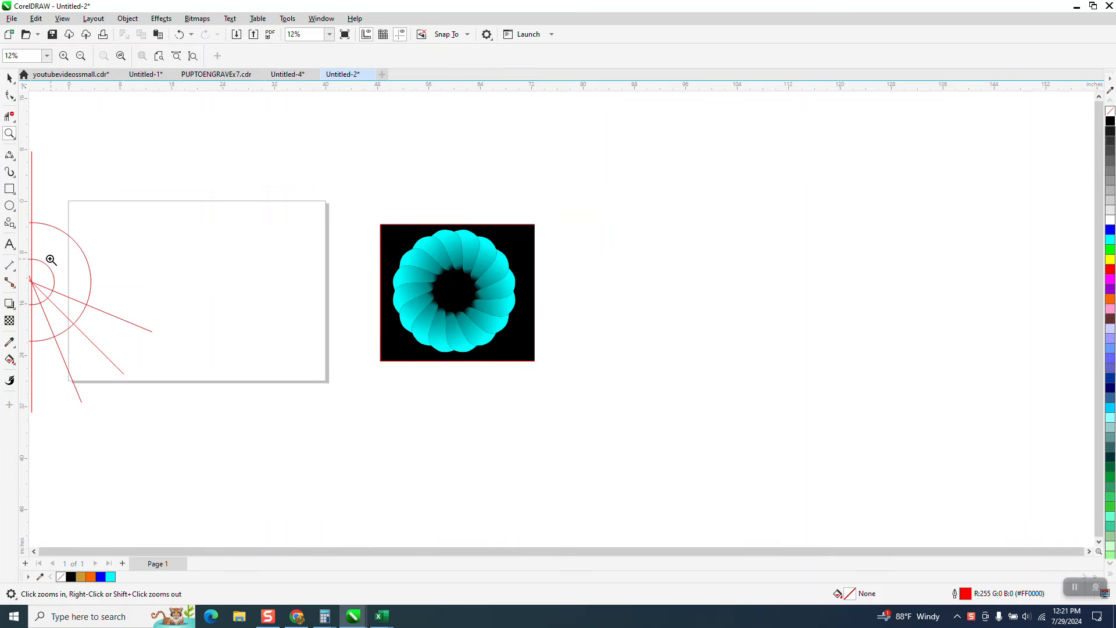
click(9, 205)
drag(289, 247, 186, 347)
key(p)
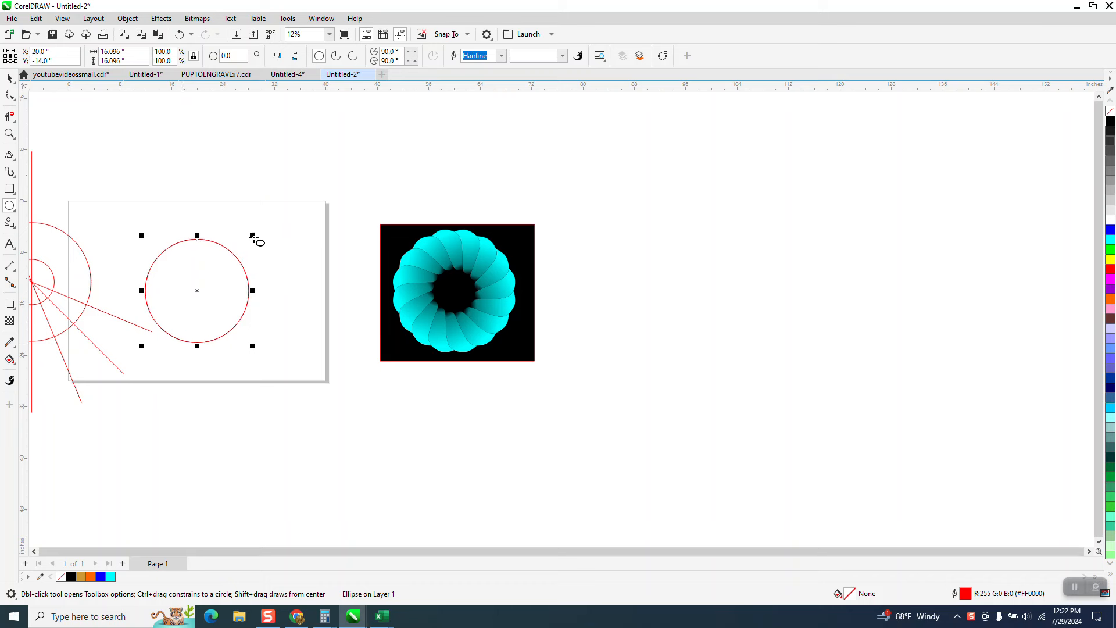
drag(253, 236, 231, 276)
scroll(399, 249, down, 2)
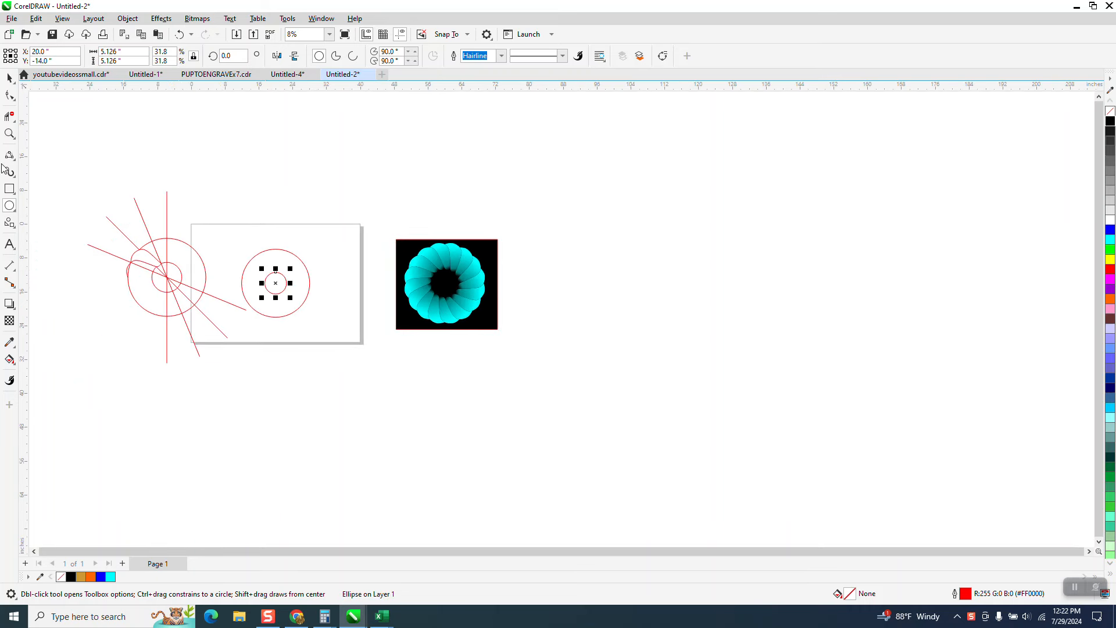
Step: Draw a vertical 2-point line about 25 inches long through both circles and centre it on the page
click(10, 135)
drag(232, 231, 441, 369)
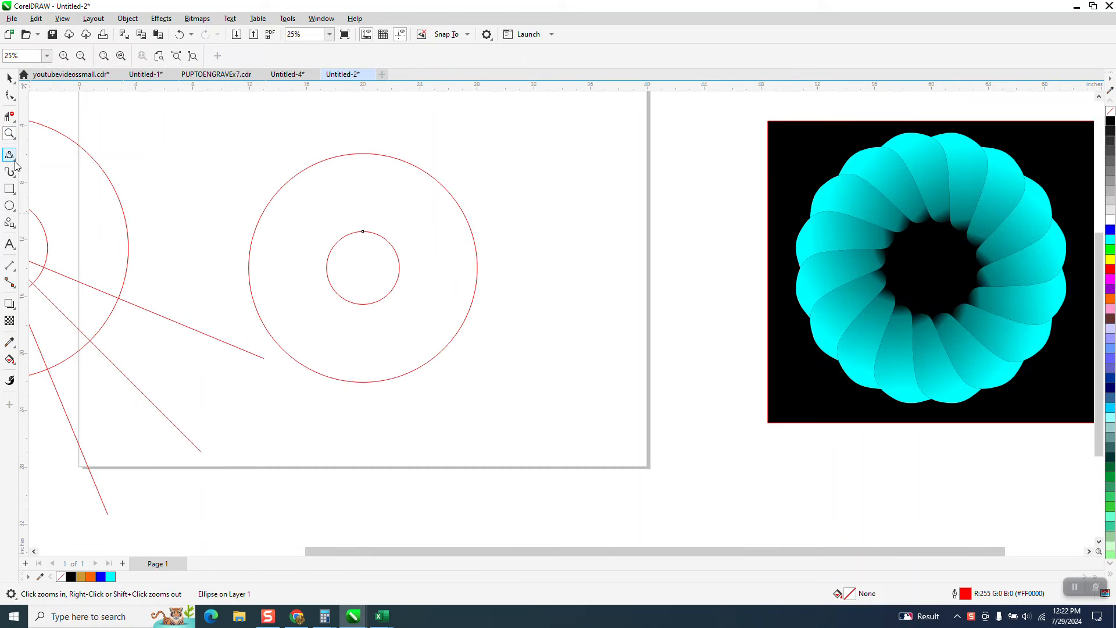
click(14, 158)
click(23, 168)
drag(561, 118, 537, 461)
key(p)
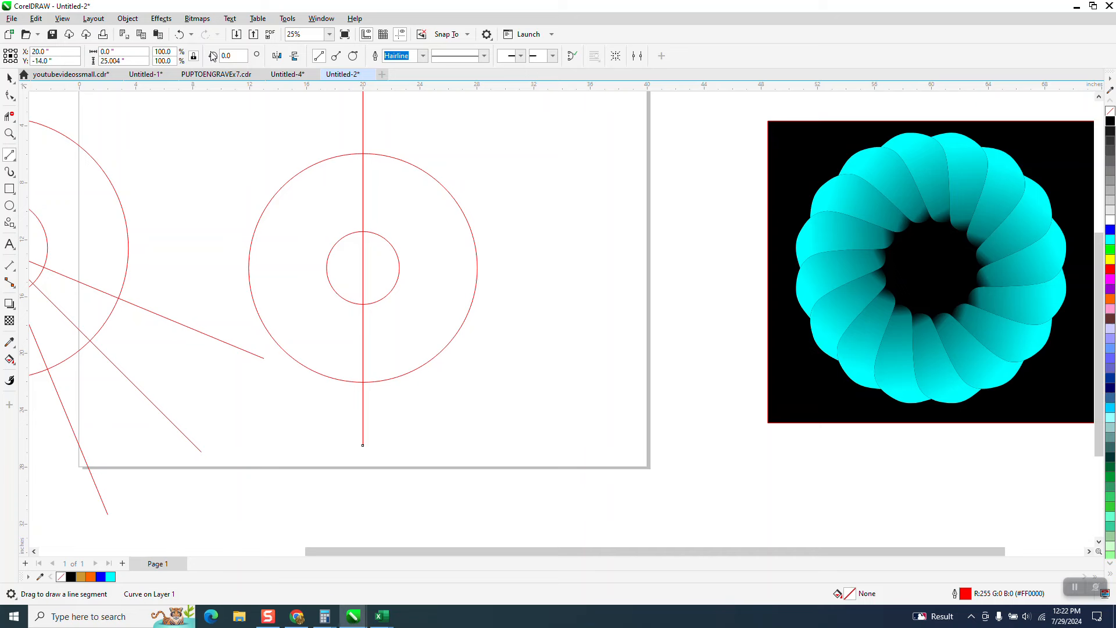
Step: Add three copies of the vertical line about its centre, each rotated a further 22.5°
text(22.5)
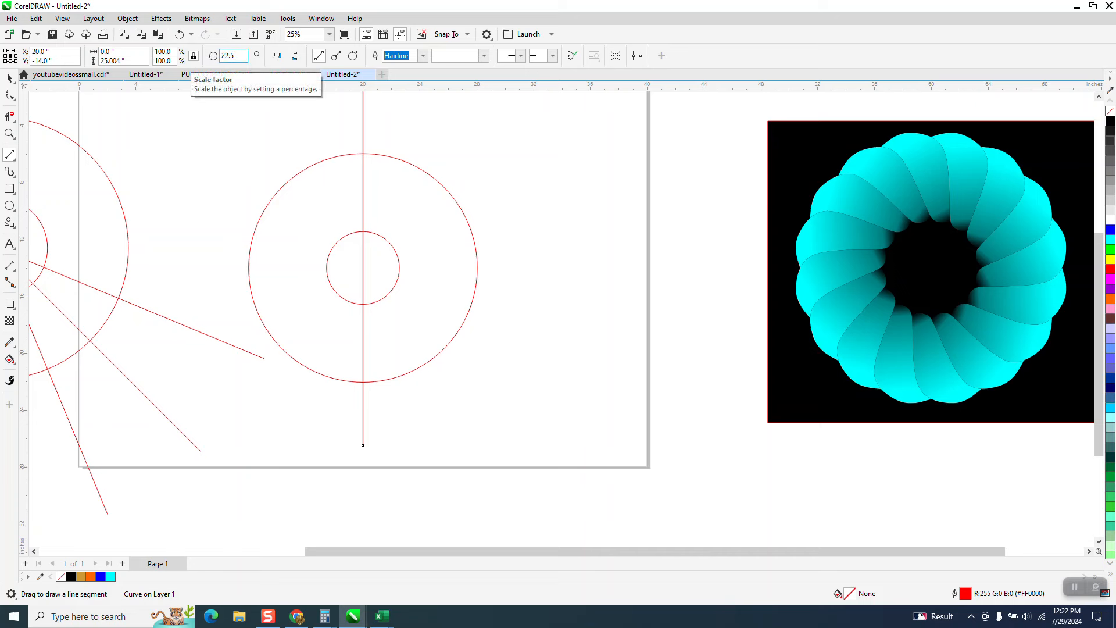
key(Return)
key(ctrl+d)
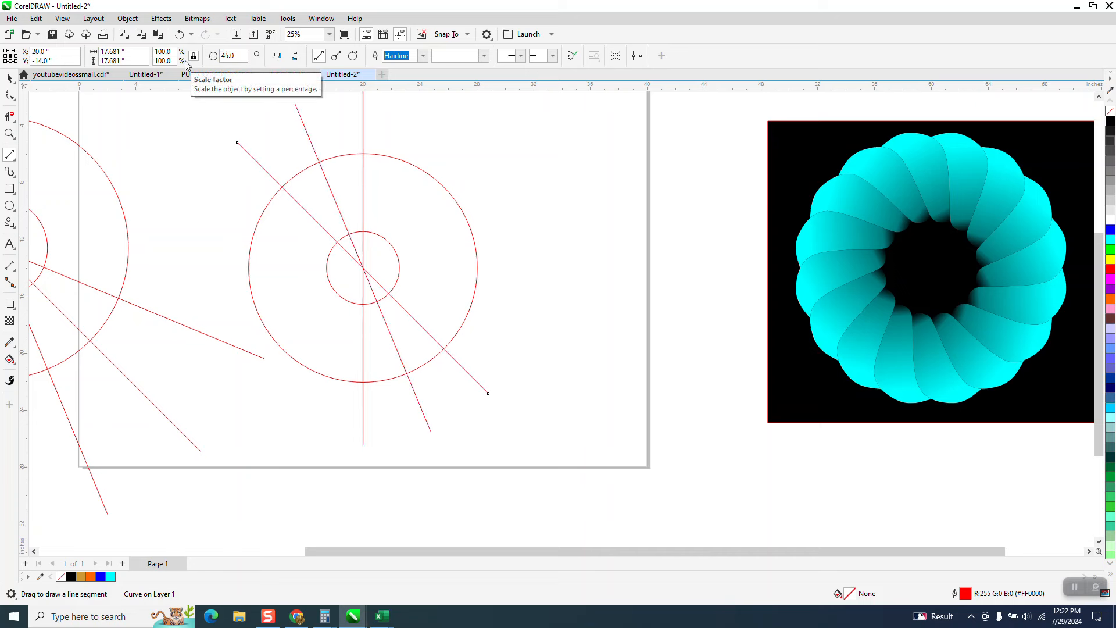
key(ctrl+d)
scroll(293, 349, down, 1)
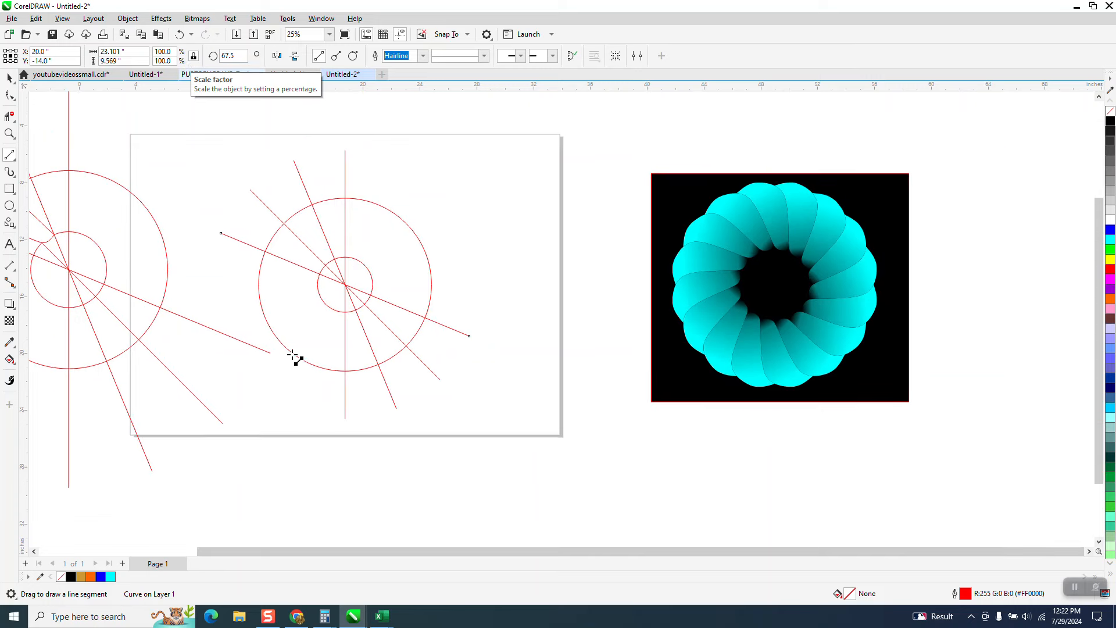
scroll(319, 304, down, 1)
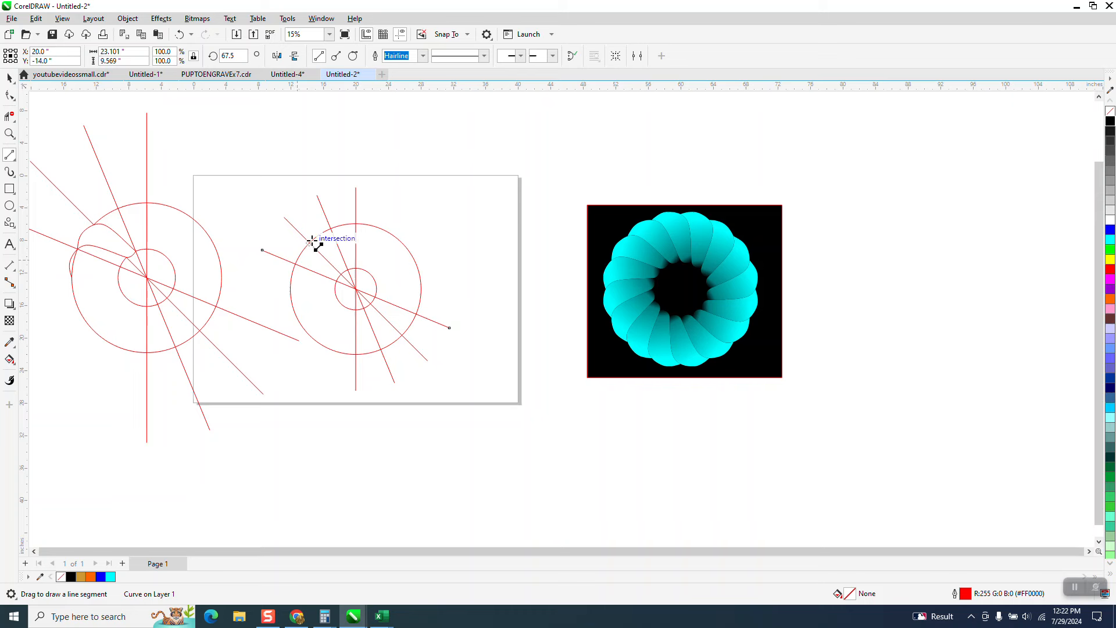
drag(223, 198, 310, 314)
Step: Draw two joined 3-point curves from the 67.5° line on the outer circle via the 45° line to the 22.5° line on the inner circle
click(10, 134)
drag(244, 195, 538, 390)
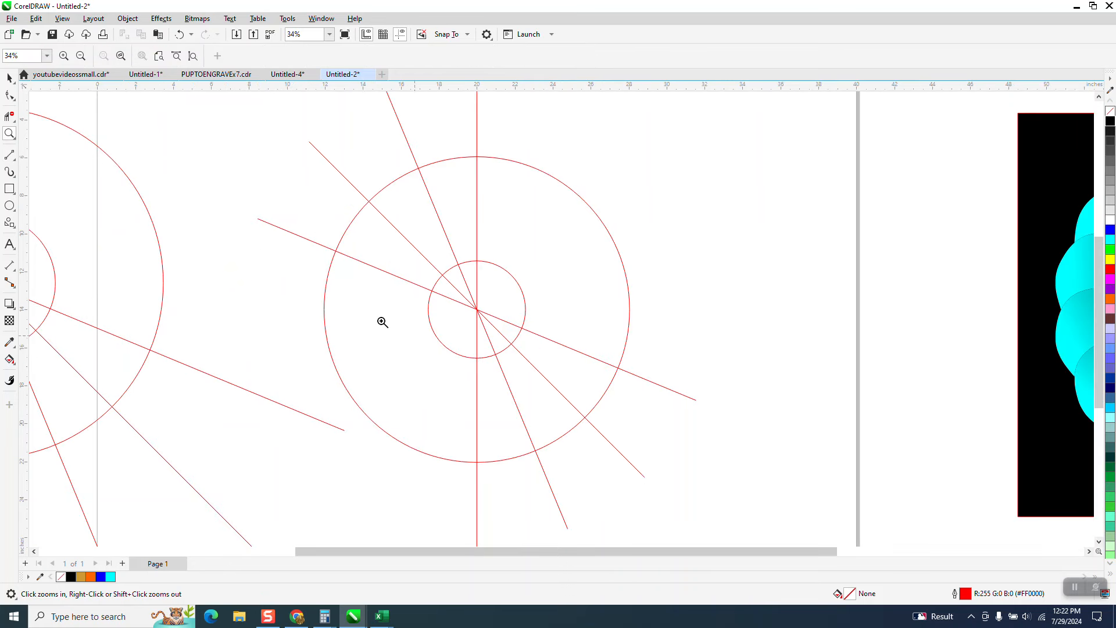
click(9, 155)
click(13, 158)
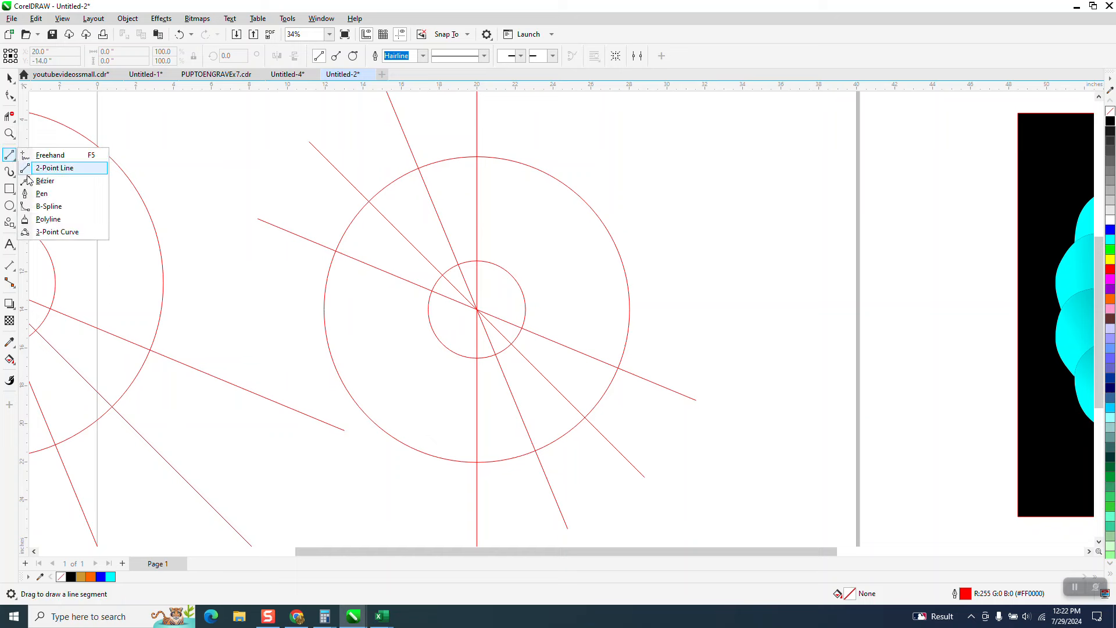
click(57, 233)
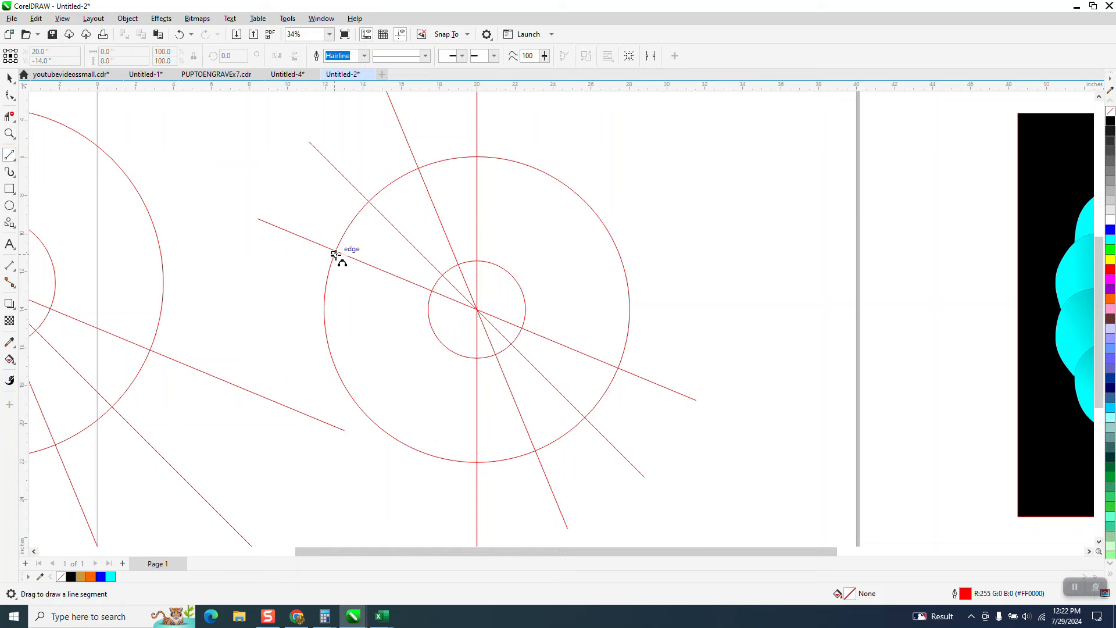
drag(339, 248, 369, 202)
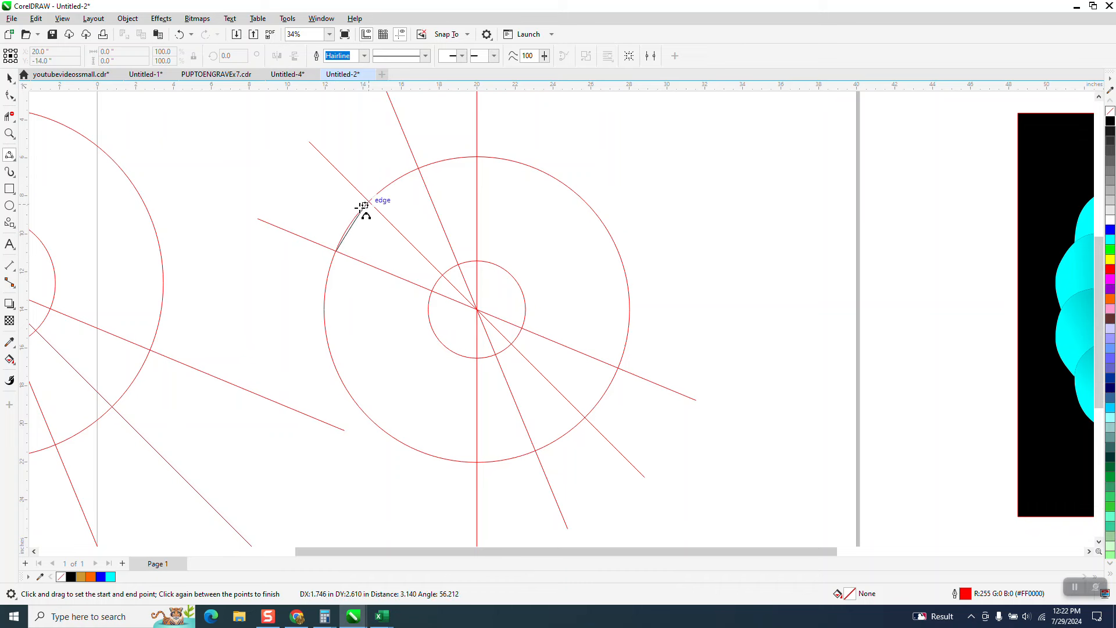
click(337, 224)
drag(369, 201, 459, 267)
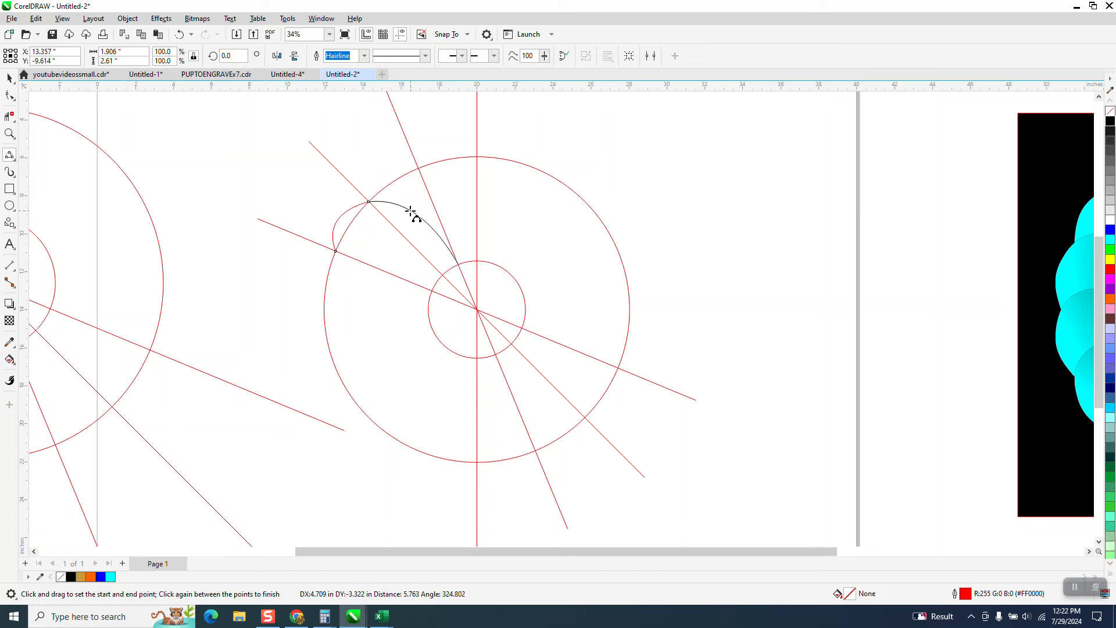
click(409, 211)
Step: Continue the petal curve with a short 3-point curve dipping inside the inner circle and ending on the vertical line
click(9, 133)
drag(424, 252, 515, 299)
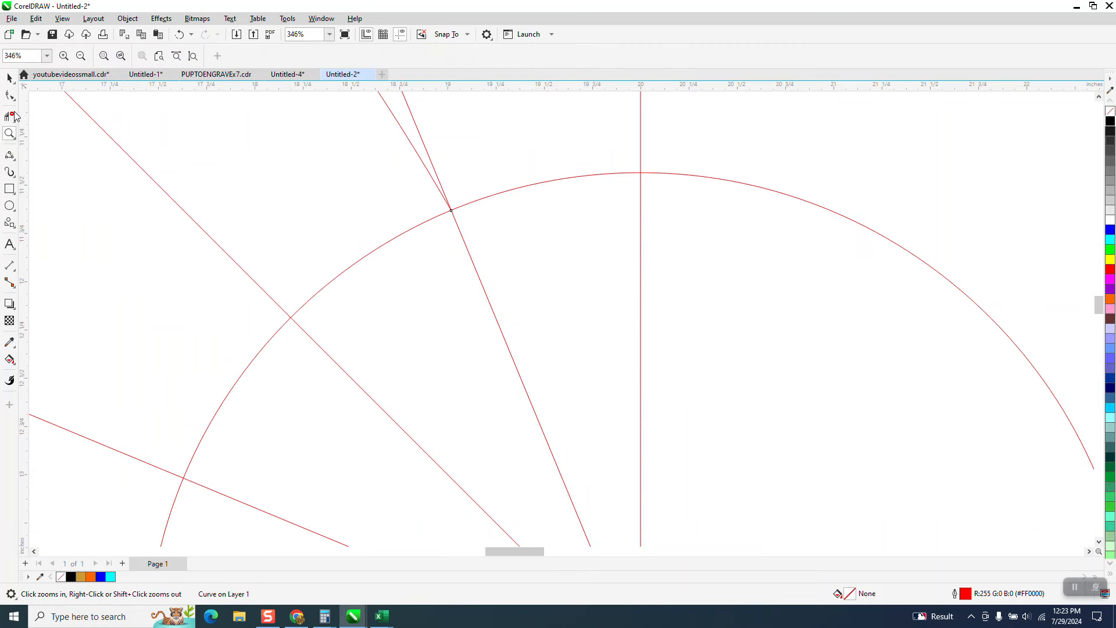
key(F10)
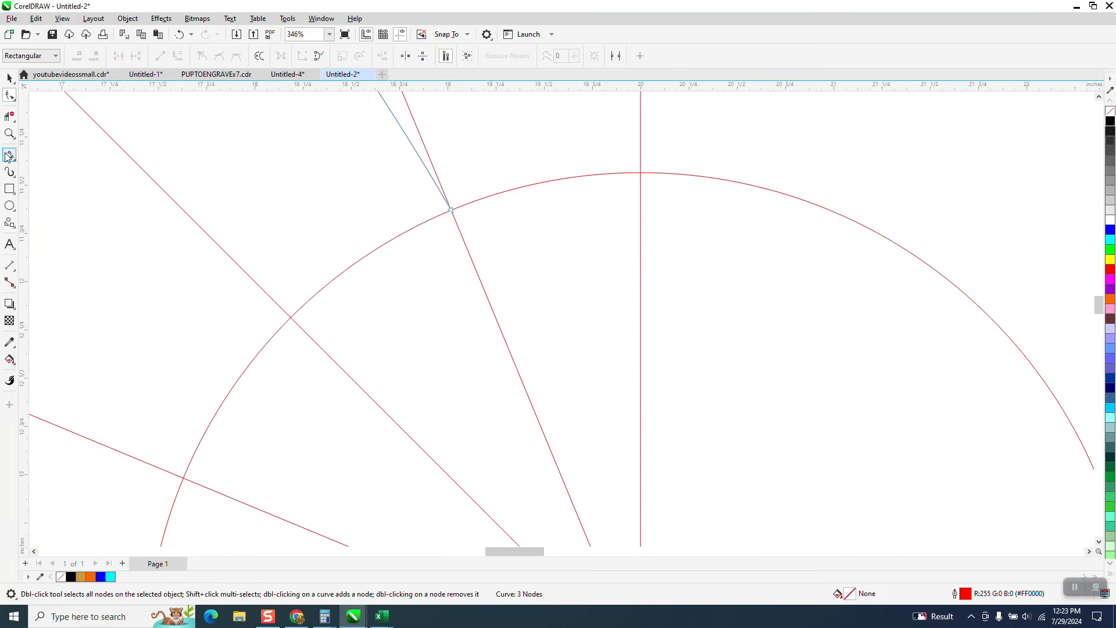
drag(452, 211, 641, 174)
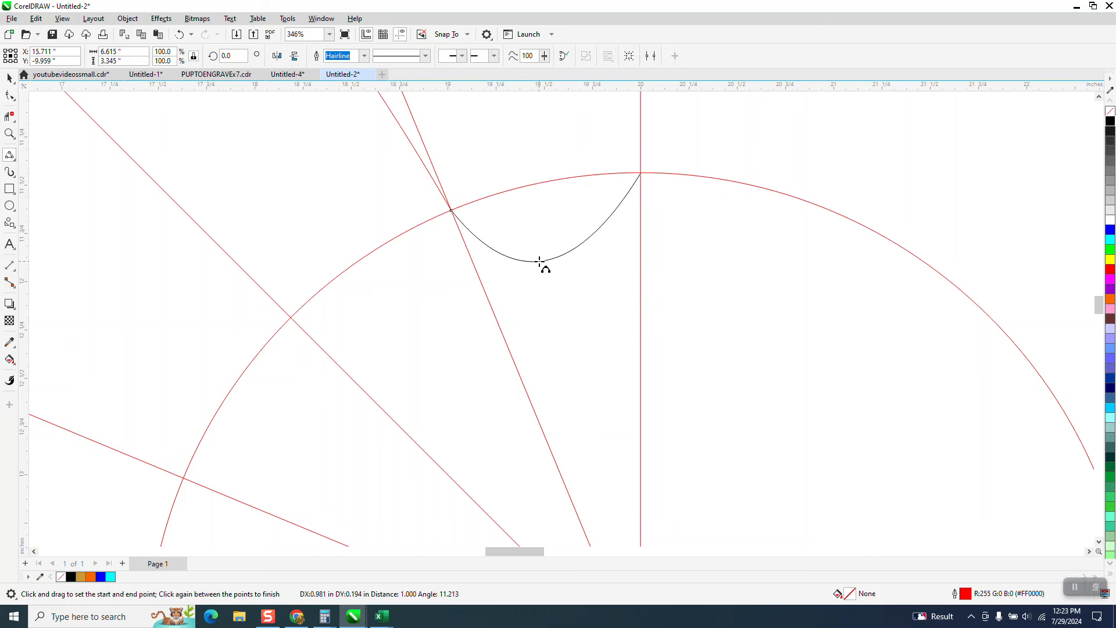
click(533, 256)
scroll(529, 262, down, 5)
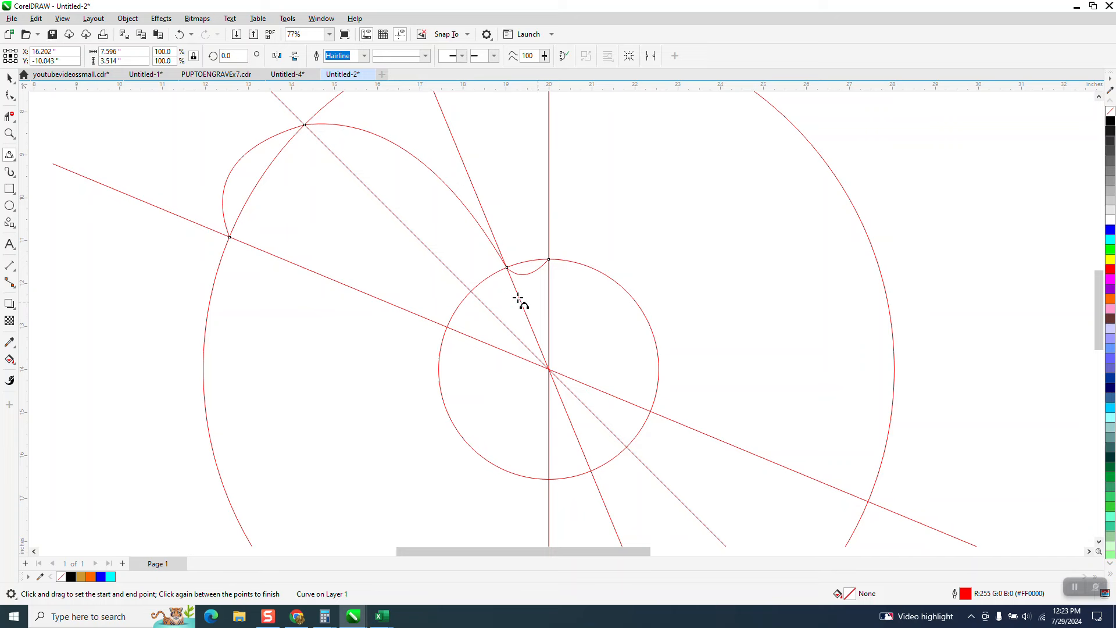
Step: Reshape the petal curve's two long arcs by adjusting their node handles with the Shape tool
click(10, 78)
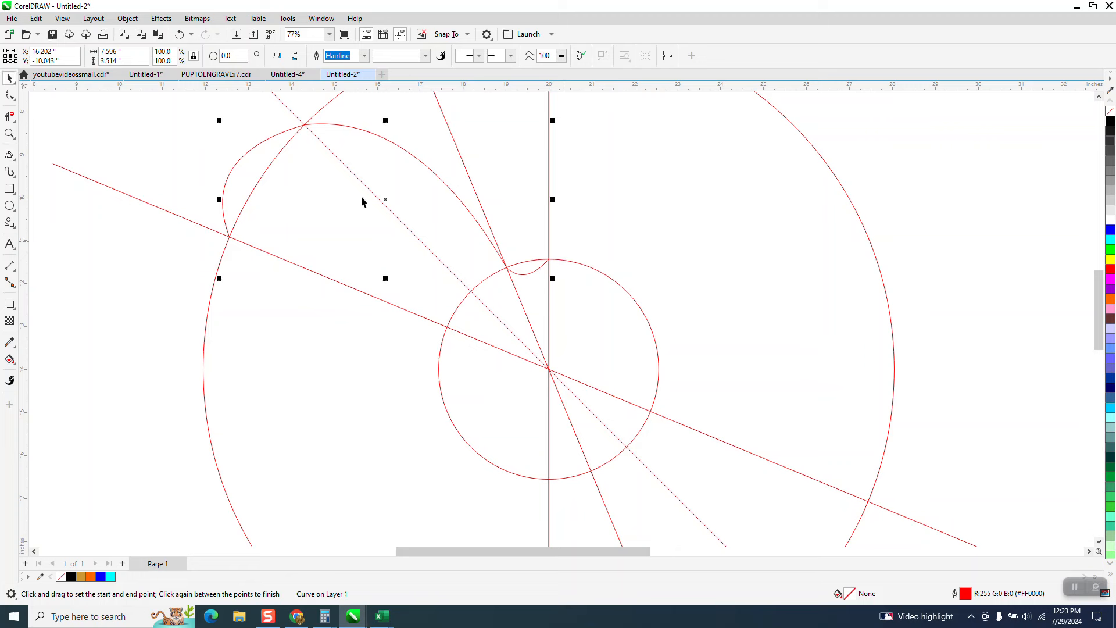
click(10, 96)
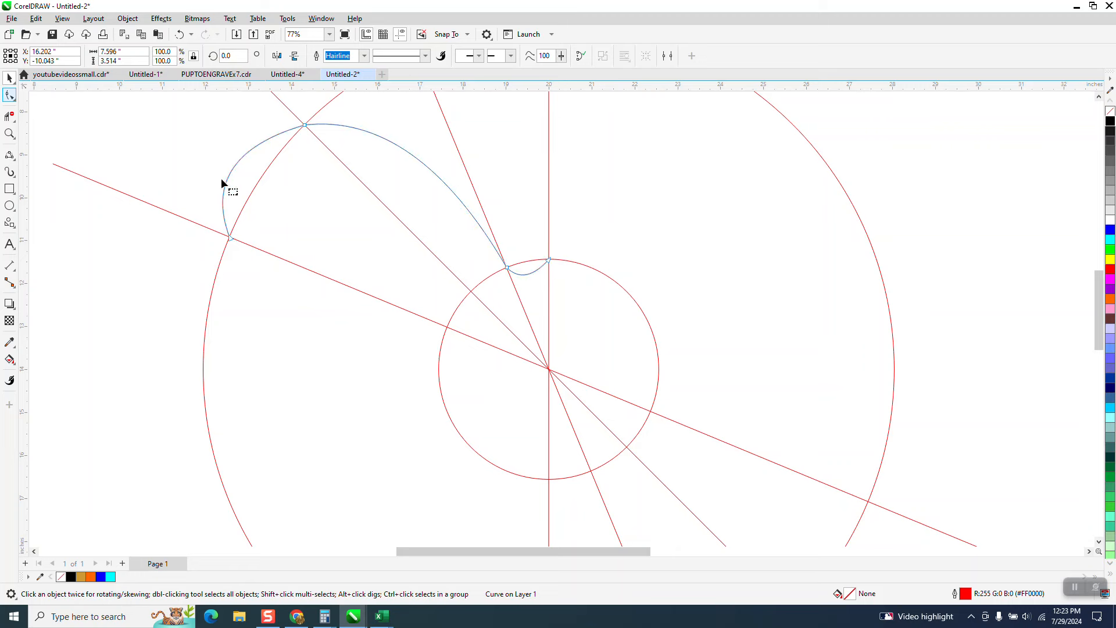
click(230, 238)
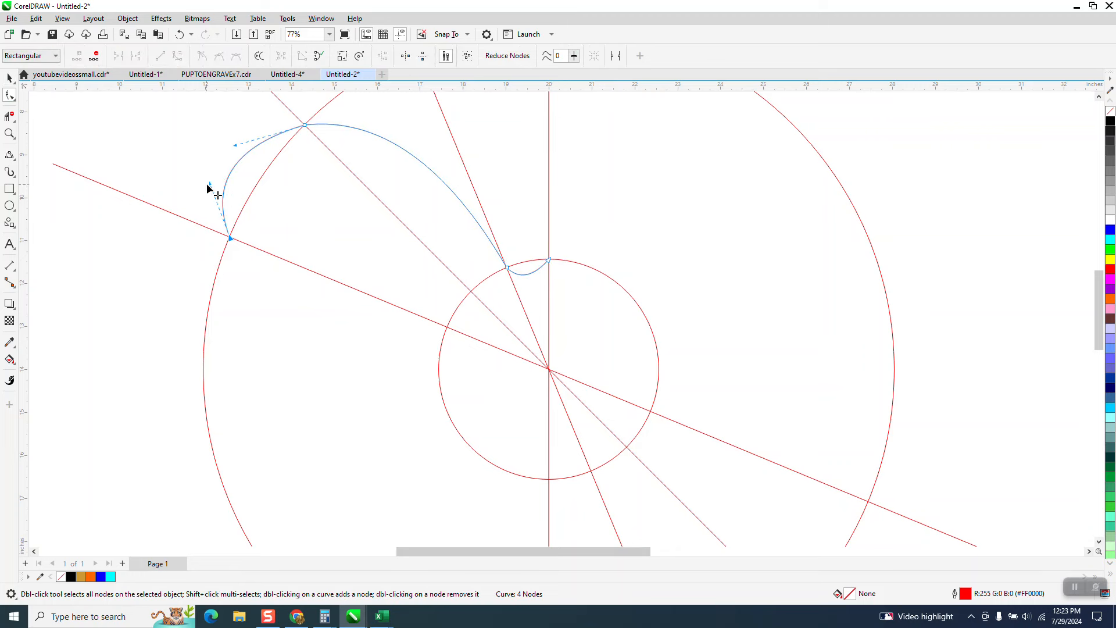
drag(213, 182, 268, 138)
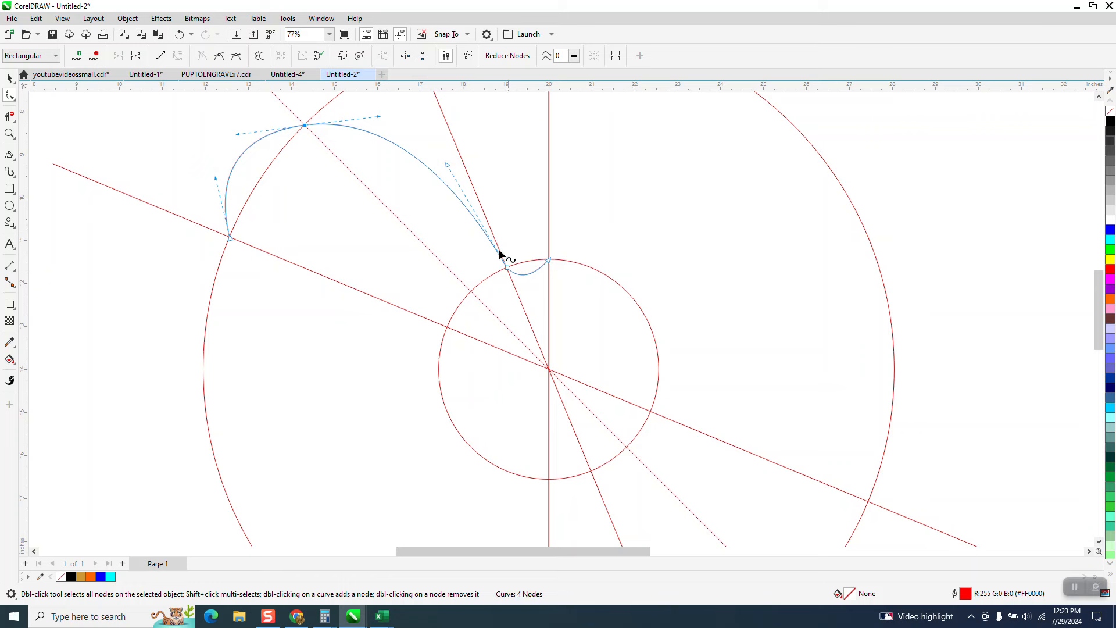
drag(448, 166, 479, 153)
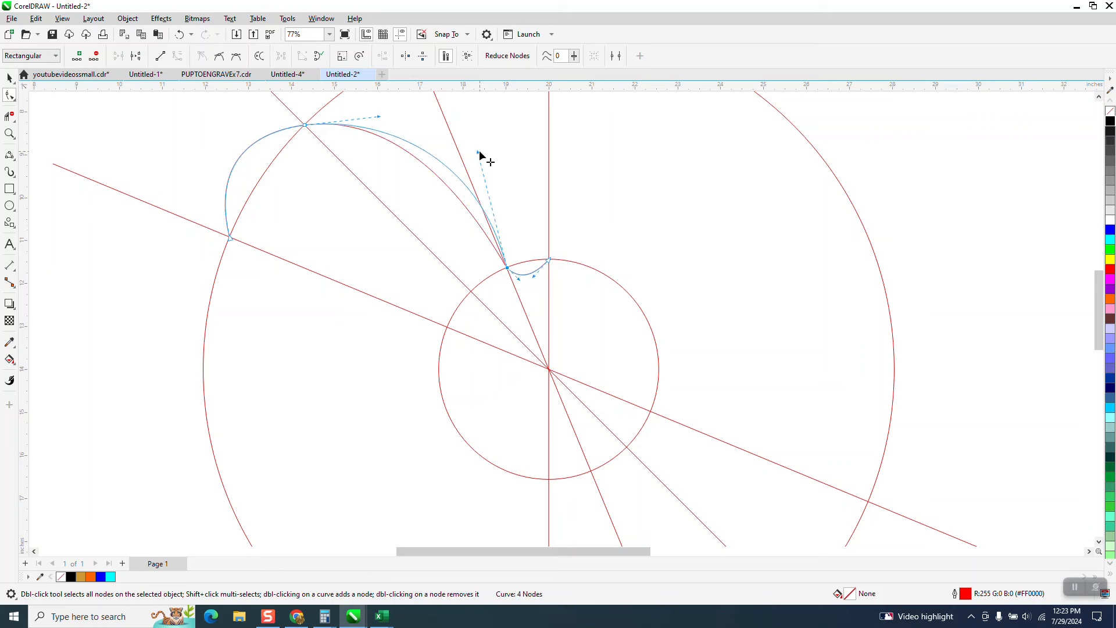
drag(475, 155, 437, 177)
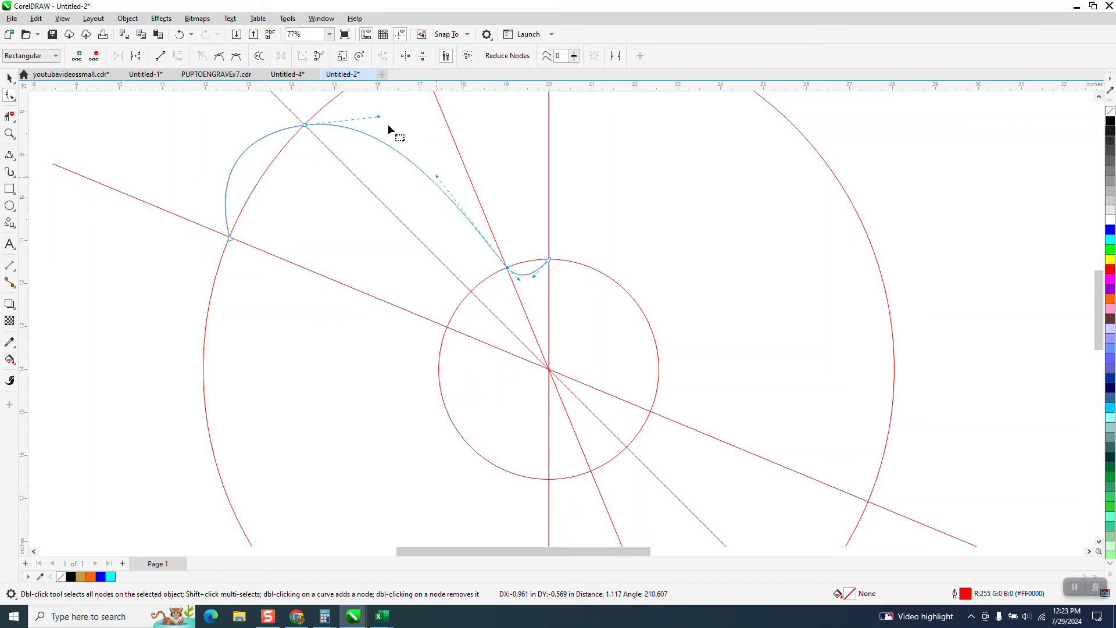
drag(378, 118, 389, 118)
scroll(363, 163, down, 2)
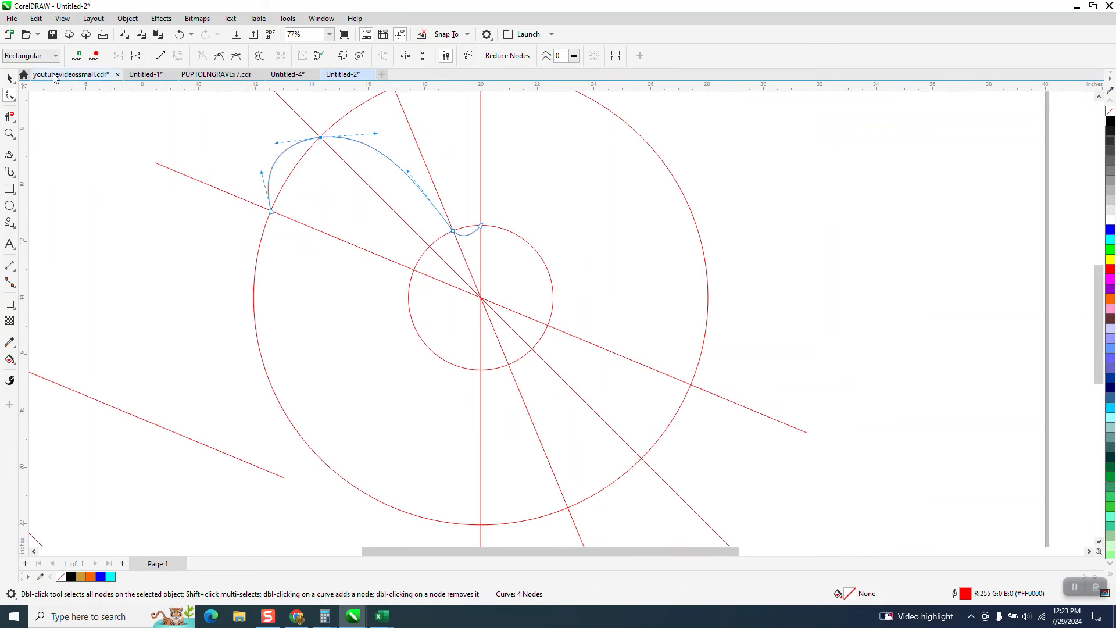
Step: Add a copy of the petal curve rotated 22.5° about the circles' common centre
key(space)
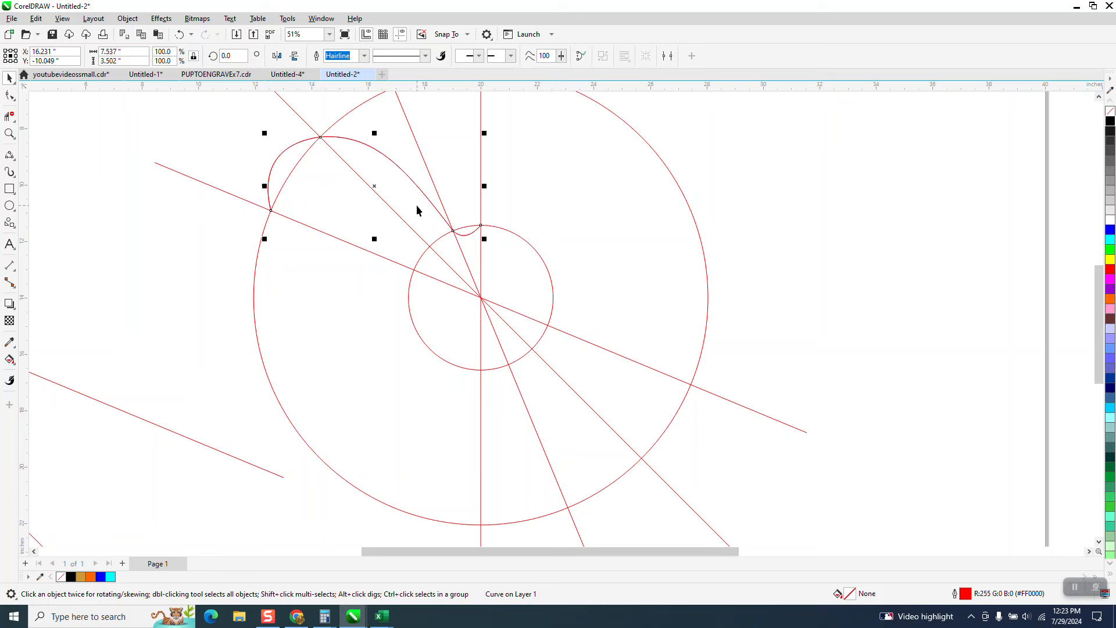
click(239, 56)
text(22.5)
key(Return)
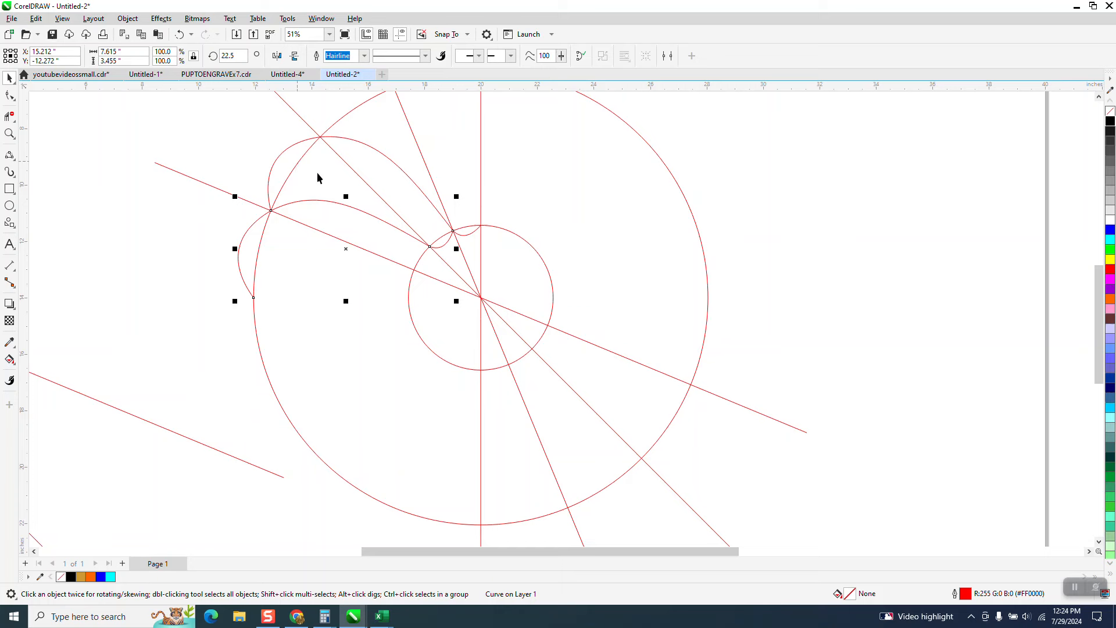
Step: Delete the circle and guide-line segments inside the upper petal with Virtual Segment Delete
click(9, 134)
drag(213, 134, 550, 324)
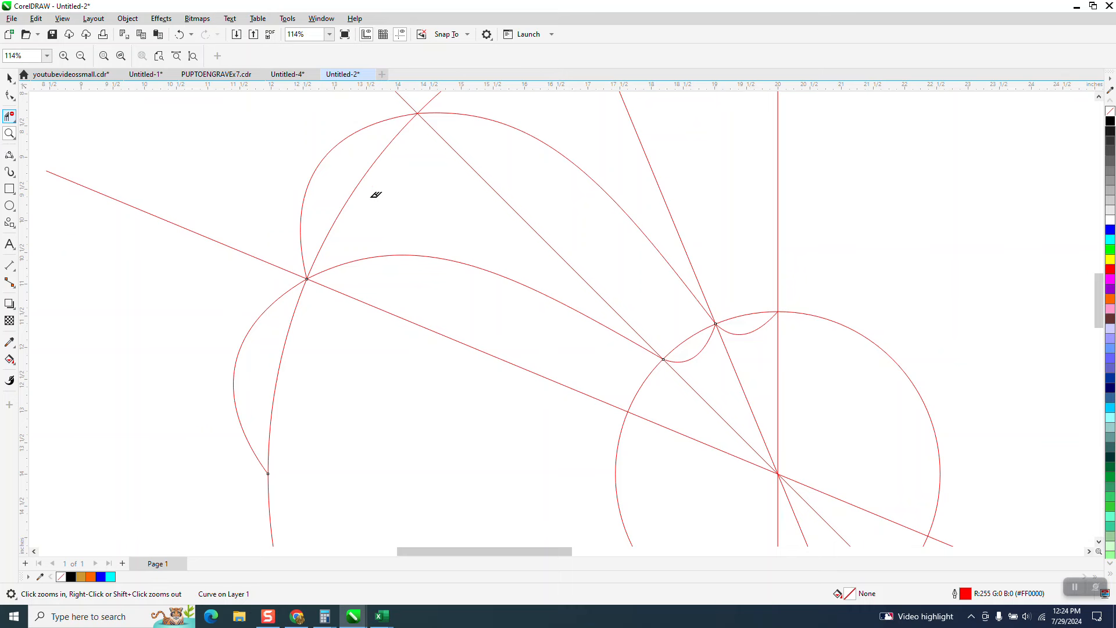
drag(353, 176, 525, 207)
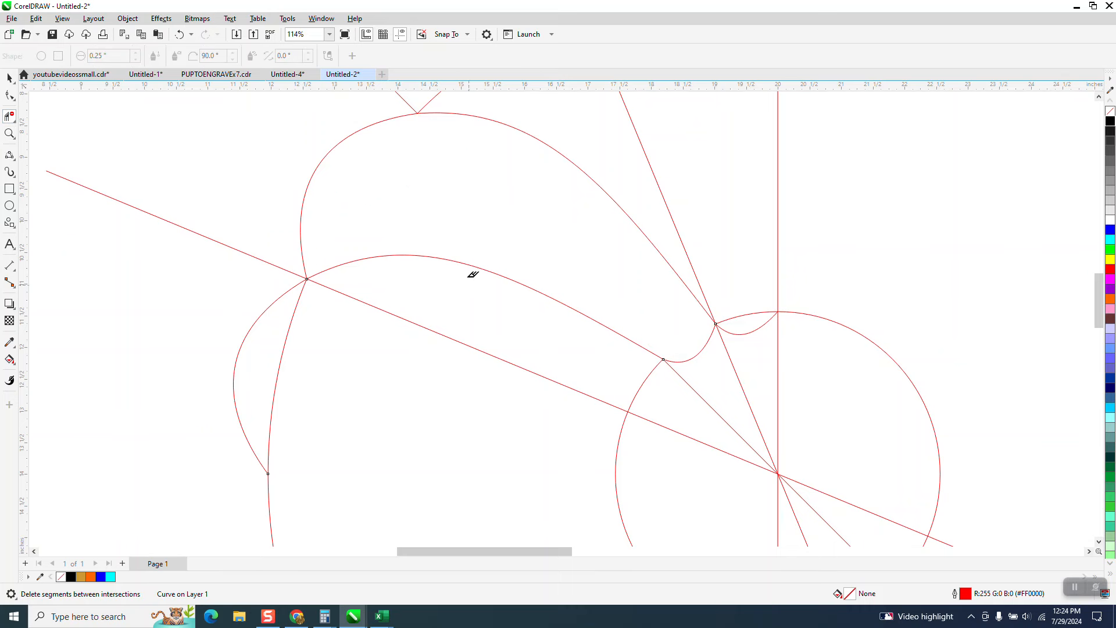
scroll(418, 269, down, 2)
scroll(449, 240, down, 2)
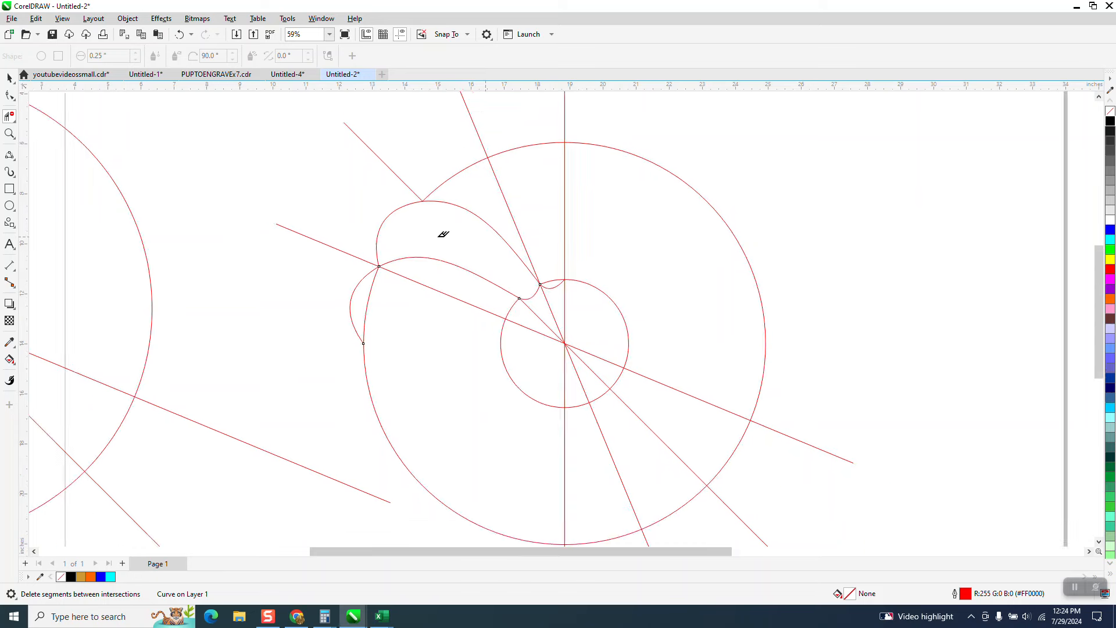
Step: Group all the circles, guide lines and petal curves of the construction on the page
click(10, 78)
scroll(306, 157, down, 1)
drag(312, 99, 660, 438)
key(ctrl+g)
Step: Create a cyan petal shape by applying Smart Fill to the area enclosed between the two petal curves
click(9, 360)
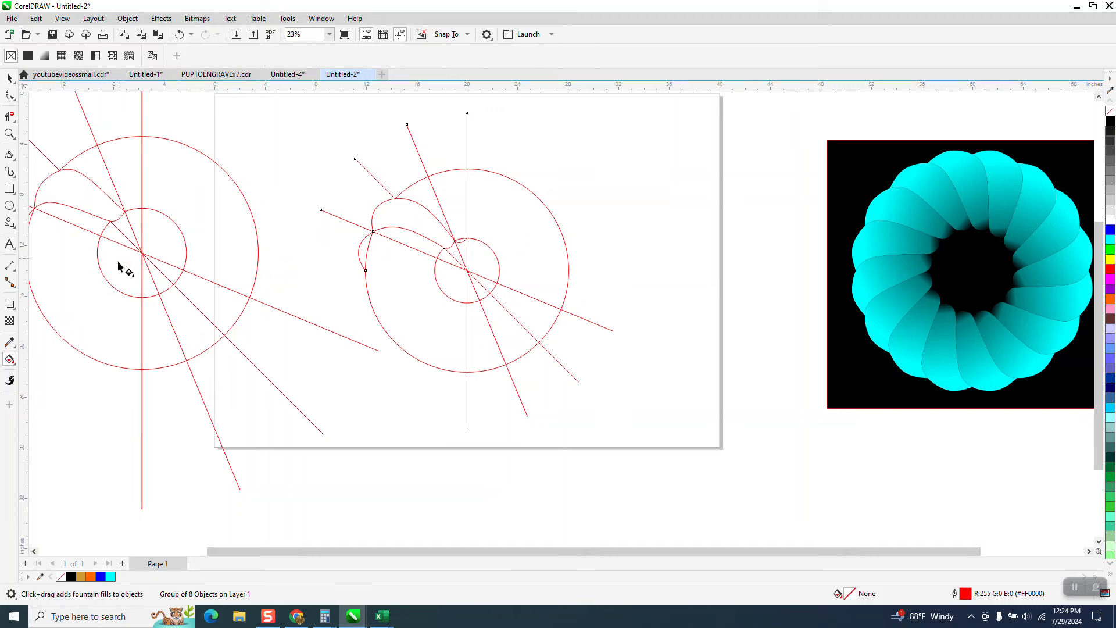
click(16, 370)
click(40, 374)
click(400, 220)
Step: Move the grouped construction 40 inches to the right, off the page, and select the cyan petal
click(9, 78)
click(560, 226)
key(Right)
key(Right)
key(Right)
key(Right)
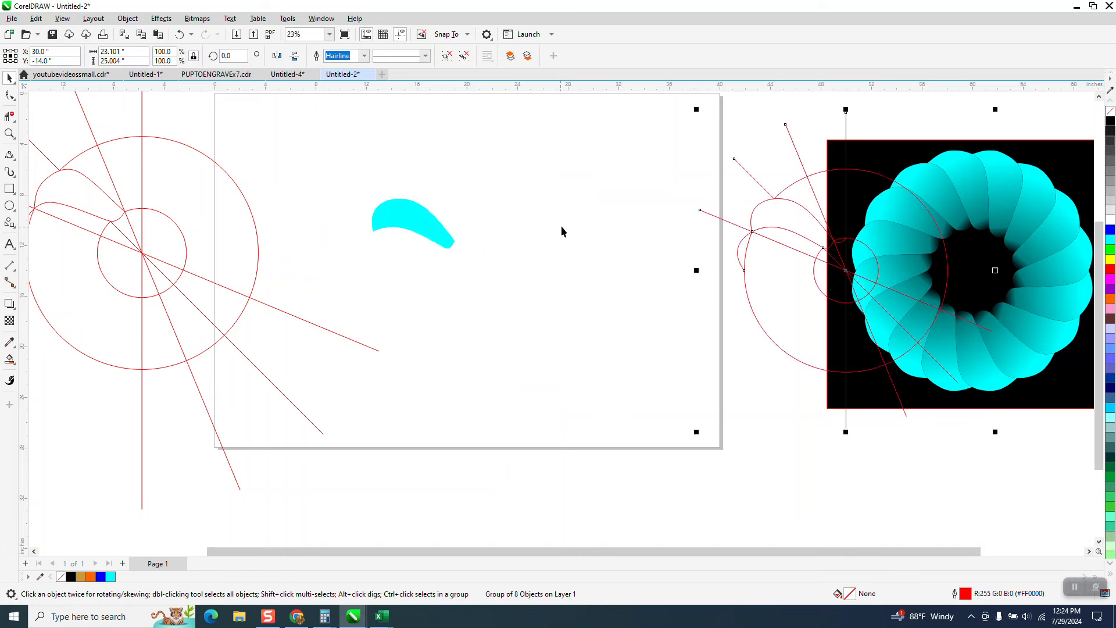
click(415, 230)
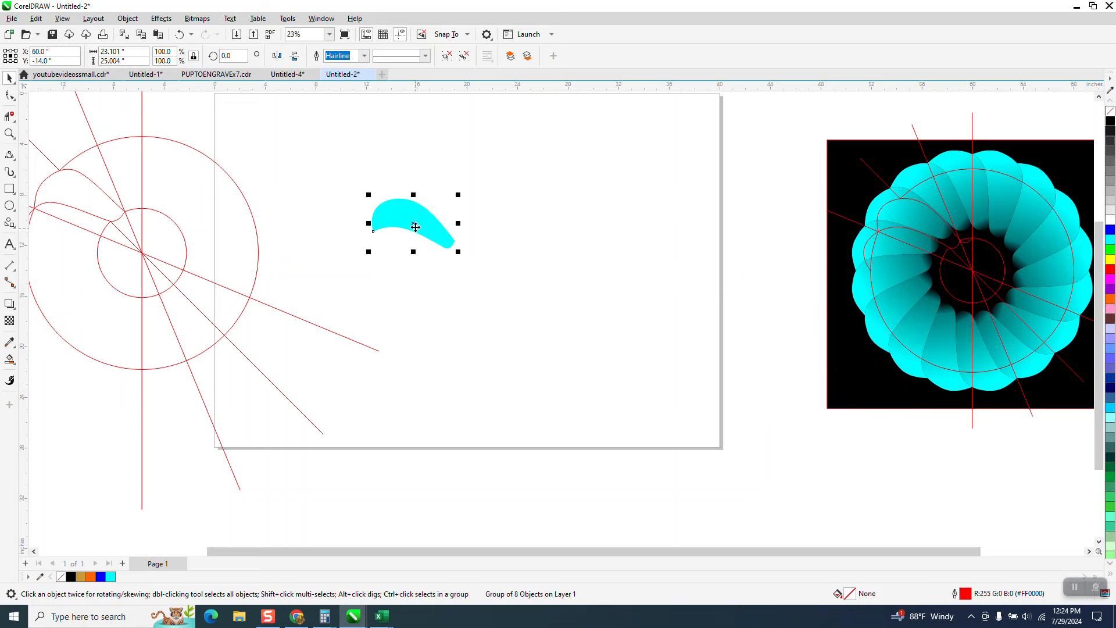
Step: Apply a linear fountain fill from cyan to black along the petal, with the black end just beyond its narrow tip
click(15, 365)
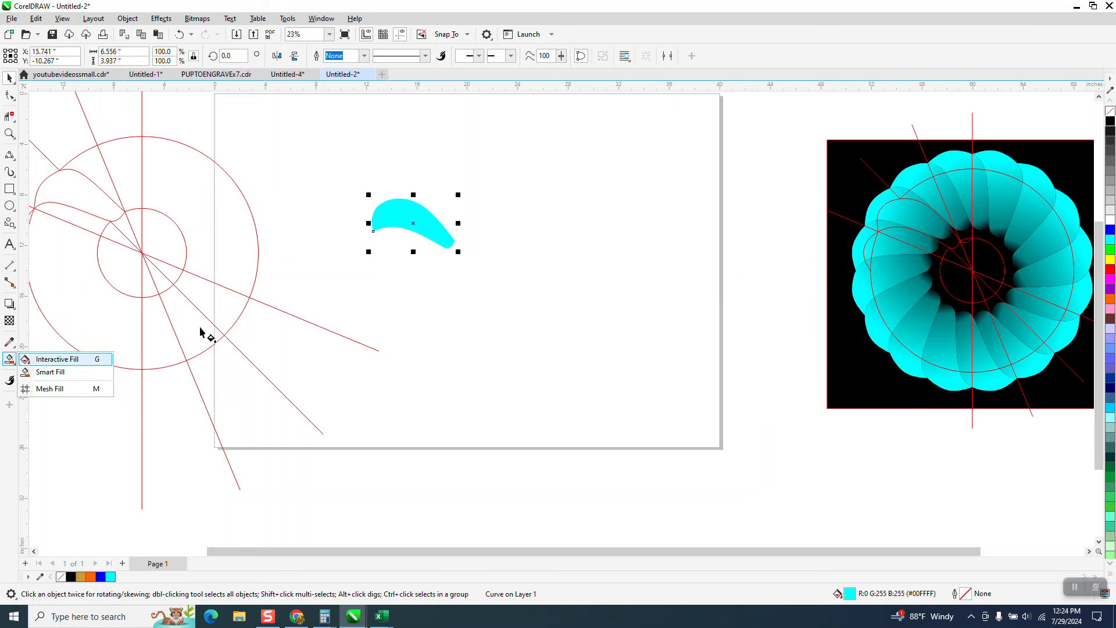
click(65, 359)
drag(387, 214, 475, 254)
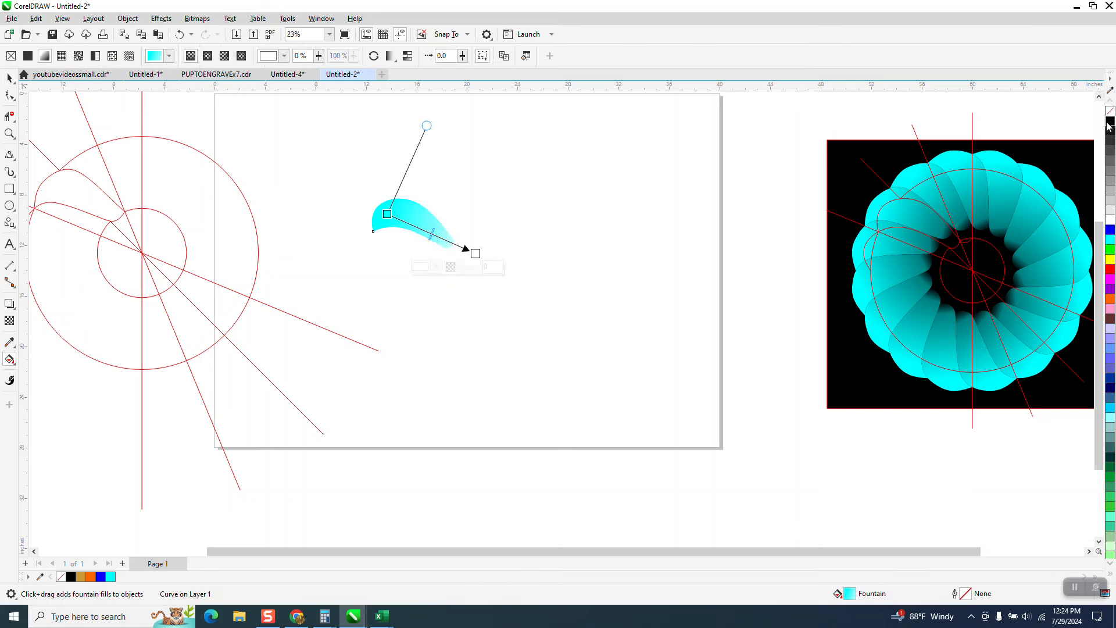
drag(832, 208, 476, 253)
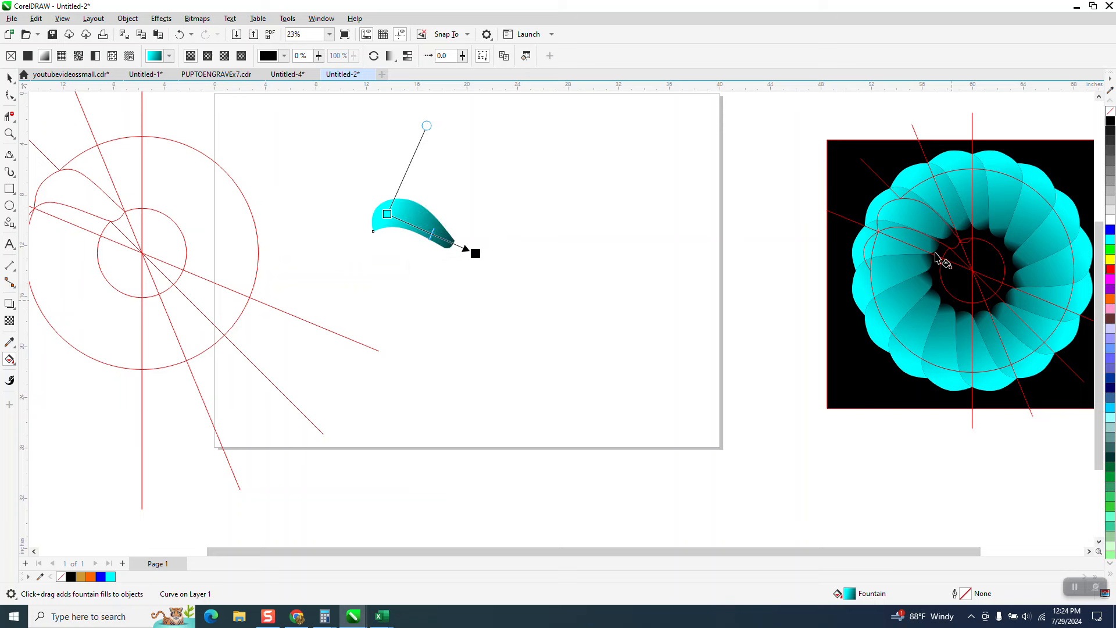
key(space)
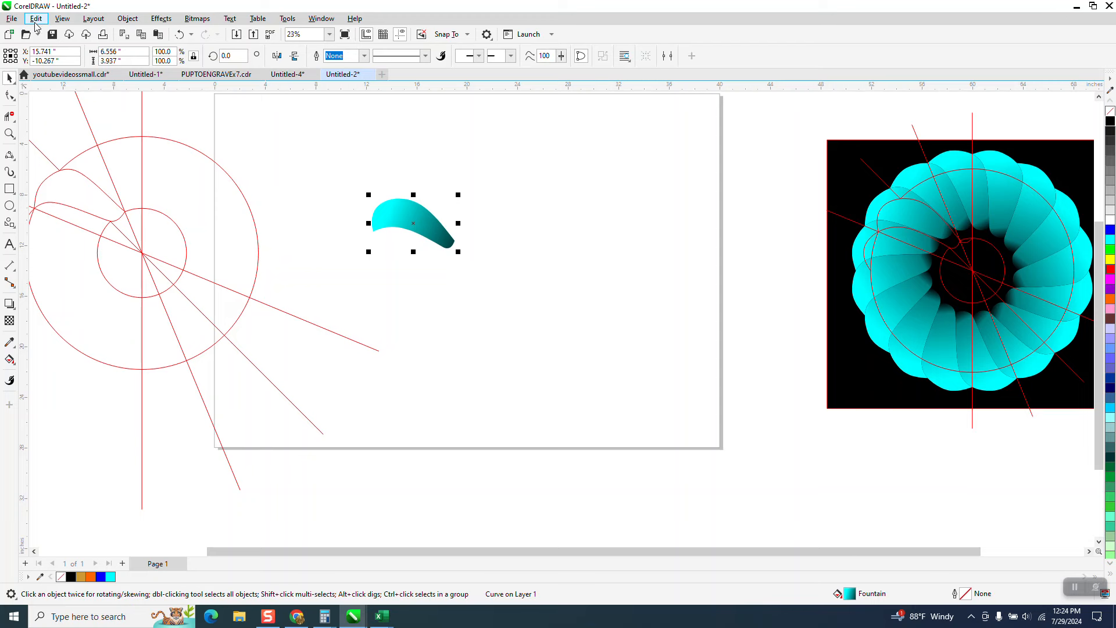
Step: Clone the shaded petal and move the clone 10 inches up
click(36, 19)
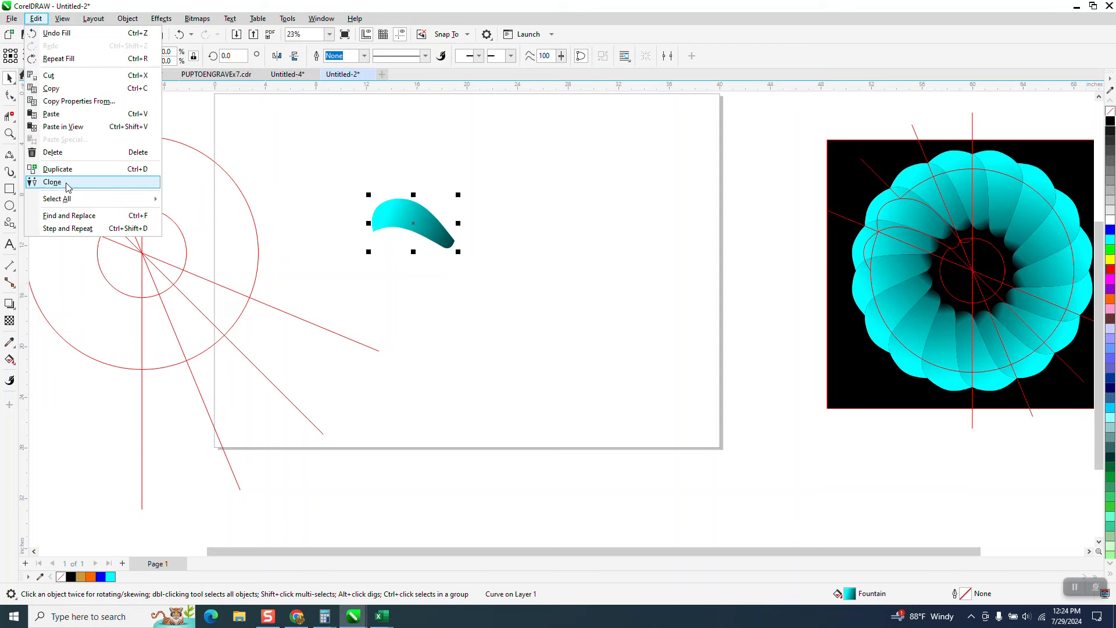
click(52, 182)
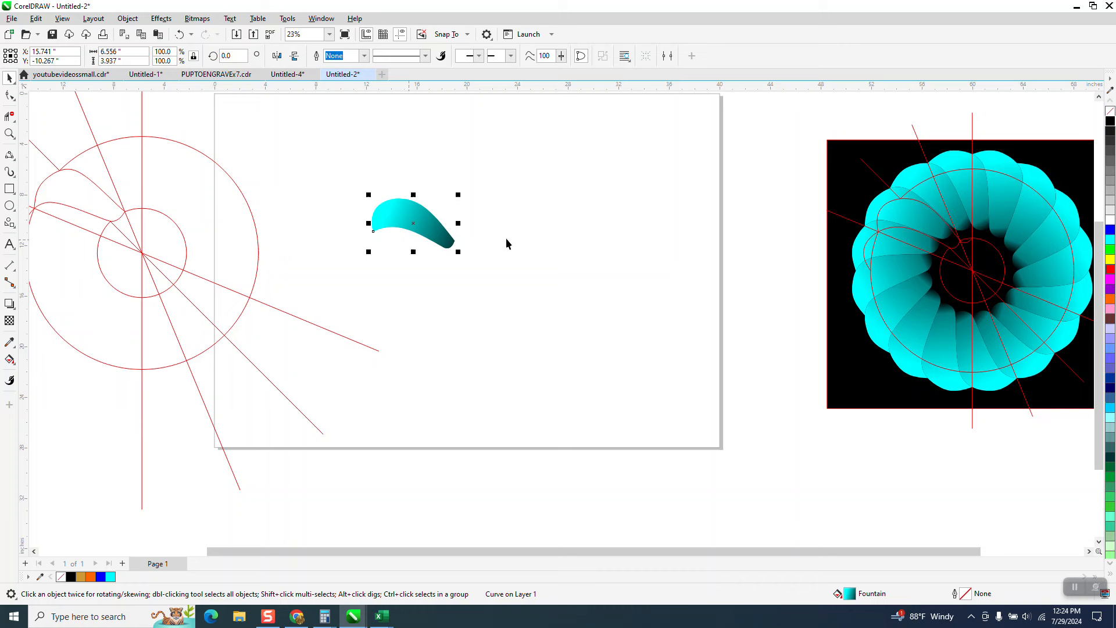
key(Up)
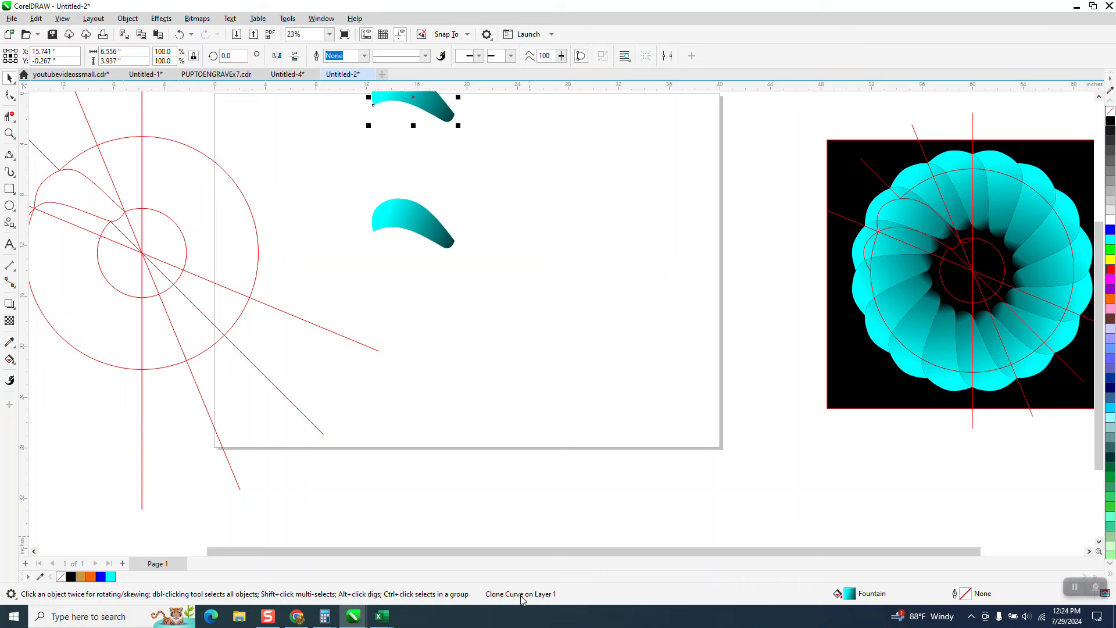
Step: Move the original control petal 10 inches right and 10 inches up, and return the clone 10 inches down
click(421, 216)
scroll(523, 273, down, 2)
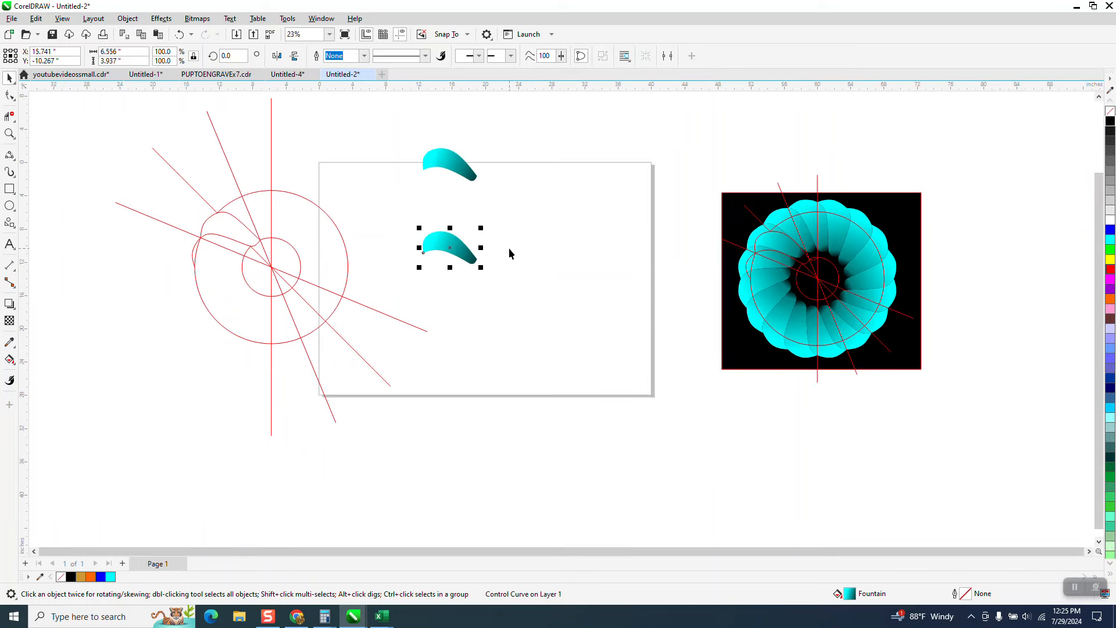
key(Right)
key(Up)
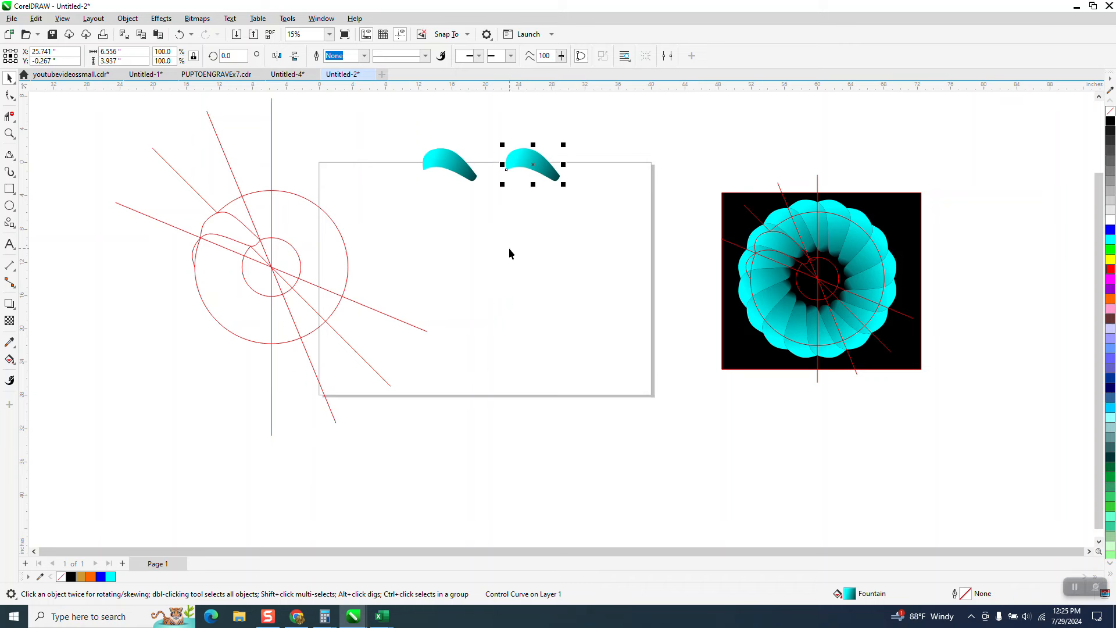
click(453, 166)
key(Down)
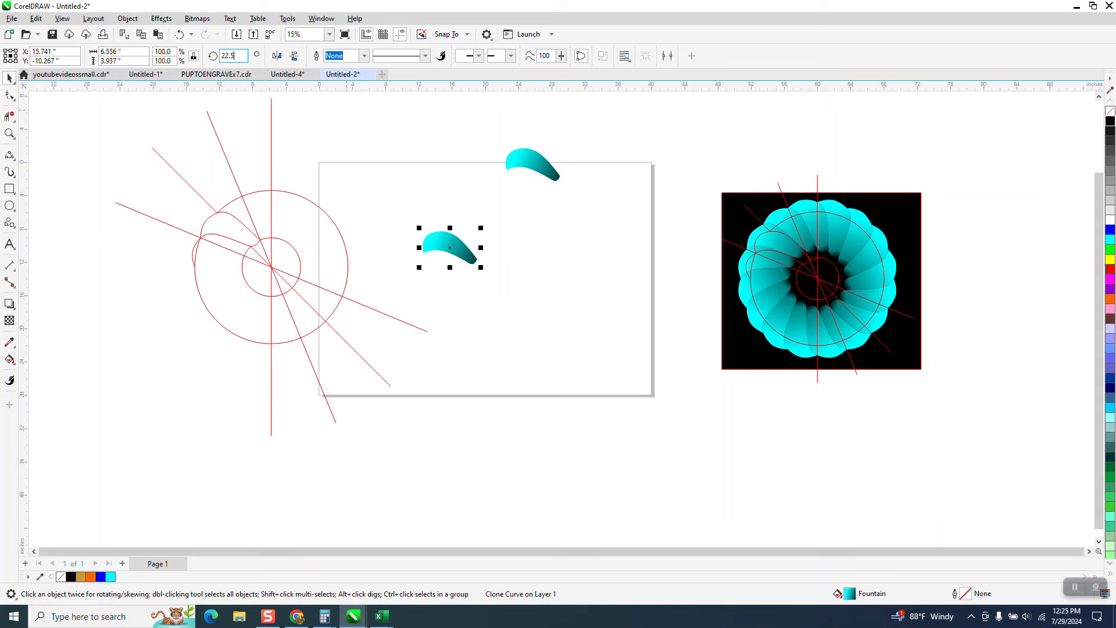
Step: Repeat rotated copies of the cloned petal in 22.5° increments around the centre to build a complete overlapping ring
key(ctrl+r)
key(ctrl+r)
key(ctrl+r)
key(ctrl+r)
key(ctrl+r)
key(ctrl+r)
key(ctrl+r)
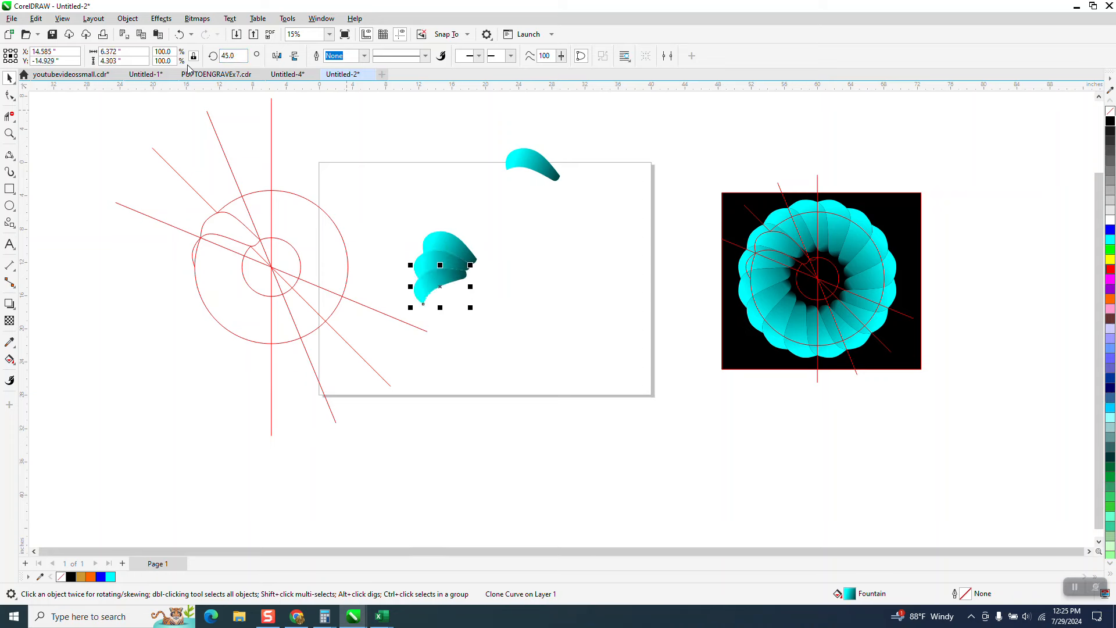
key(ctrl+r)
key(ctrl+r)
key(ctrl+r)
key(ctrl+r)
key(ctrl+r)
key(ctrl+r)
key(ctrl+r)
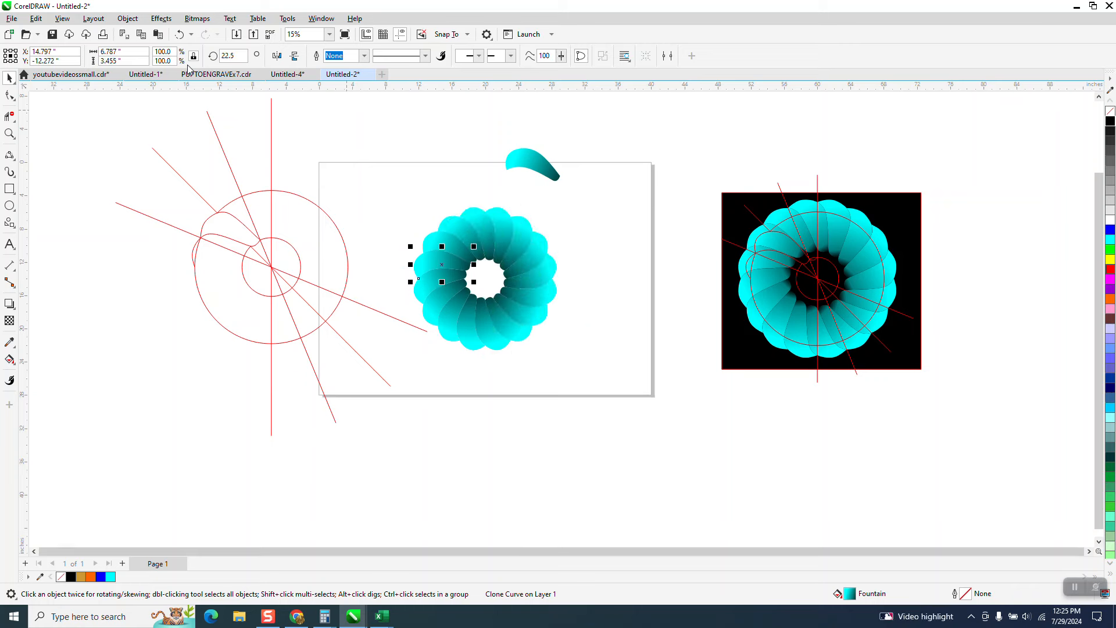
Step: Undo the surplus rotated copies that overlap the first petals, keeping one complete ring
click(180, 35)
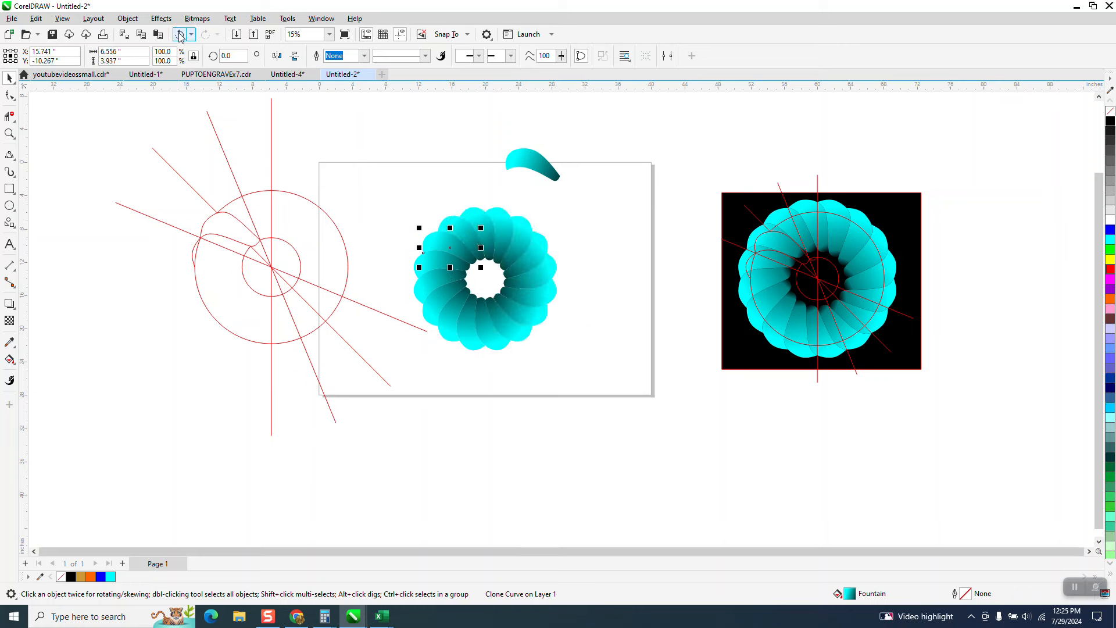
right_click(180, 35)
click(180, 35)
click(179, 35)
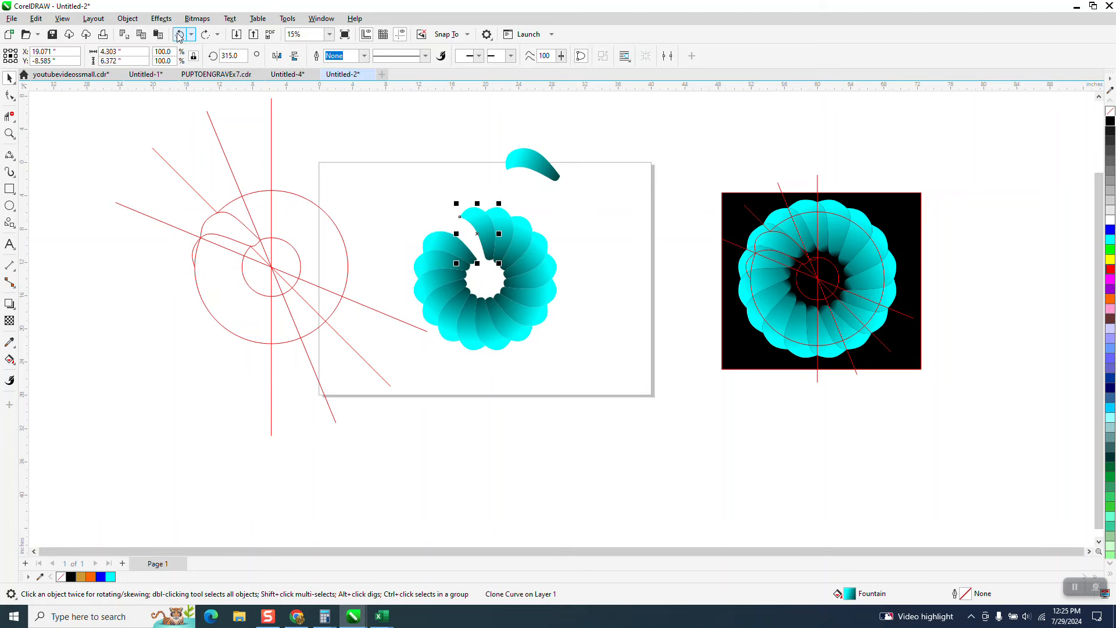
click(179, 35)
click(205, 35)
click(205, 35)
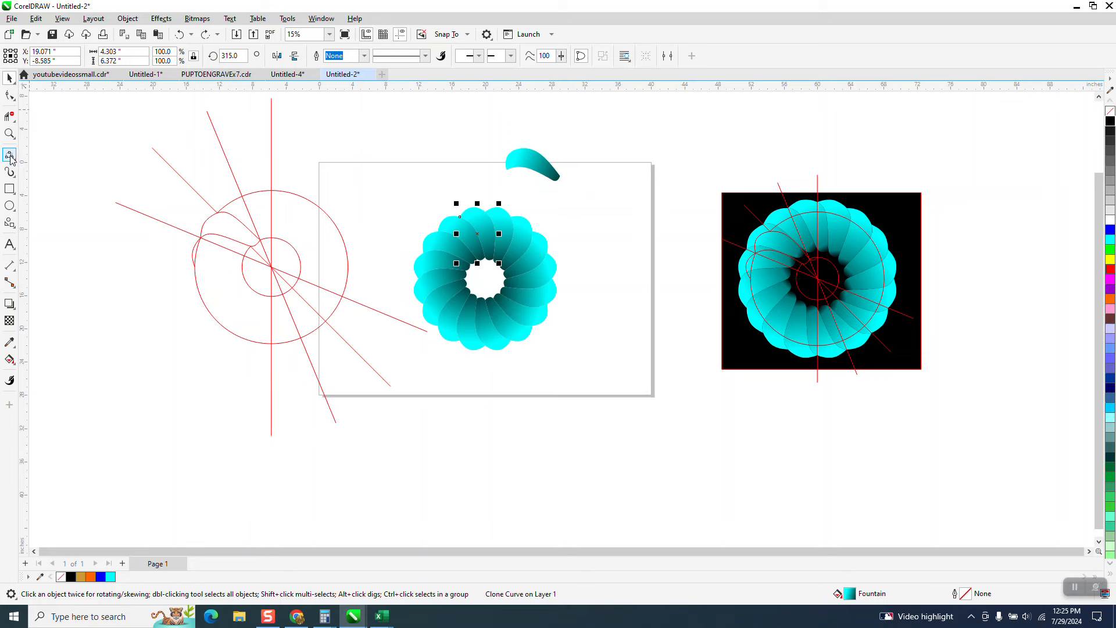
Step: Place a black-filled rectangle about 24.2 by 21.5 inches around the petal ring, ordered behind the petals
drag(392, 190, 594, 368)
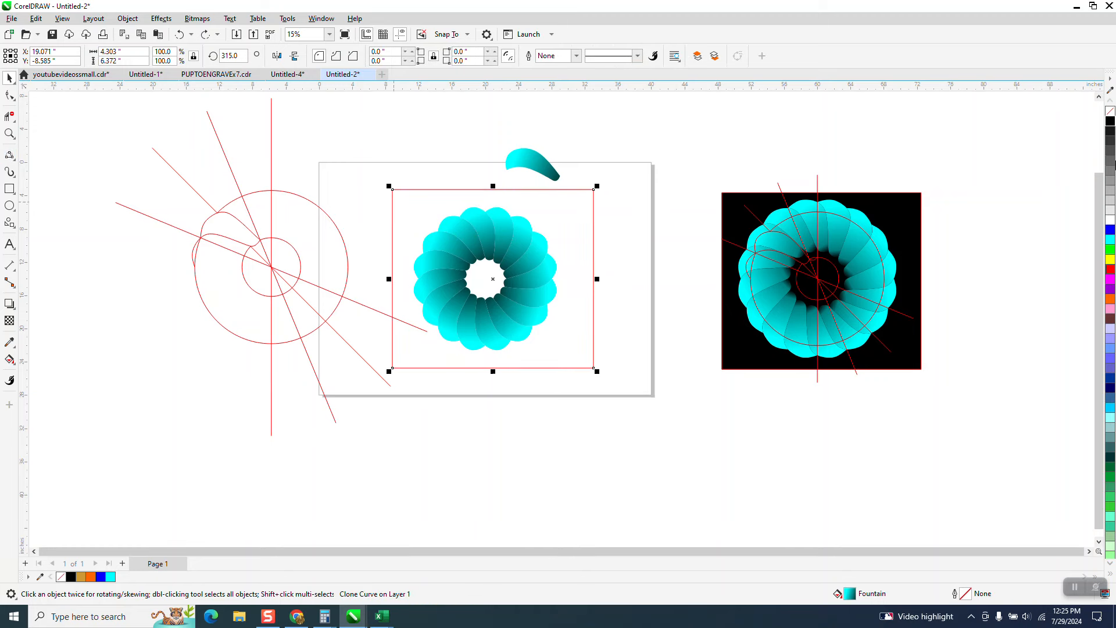
click(1110, 122)
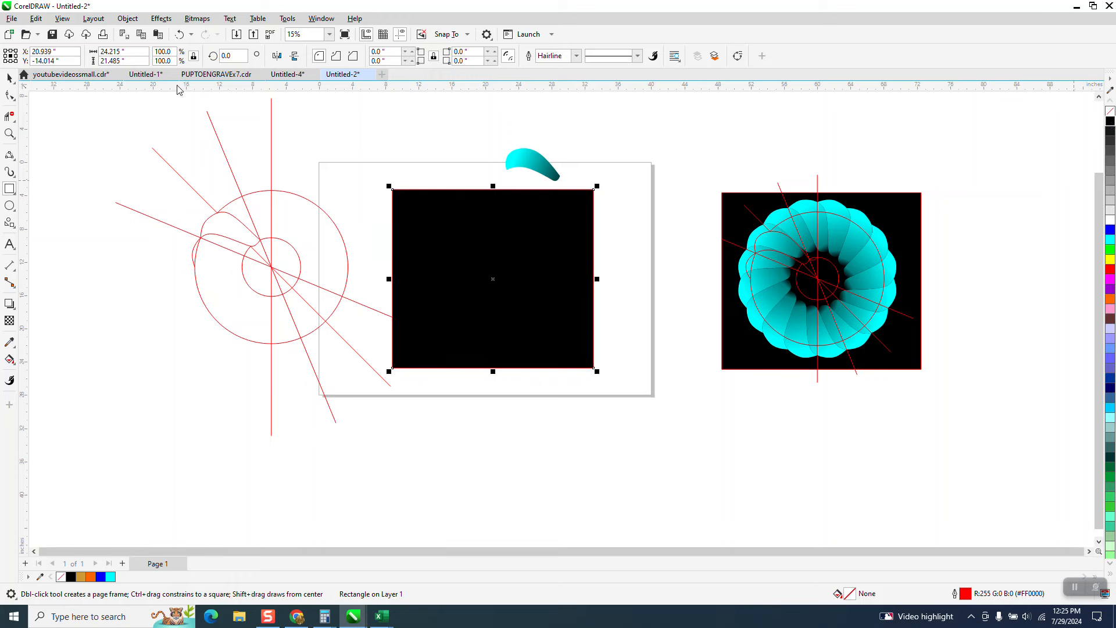
click(127, 18)
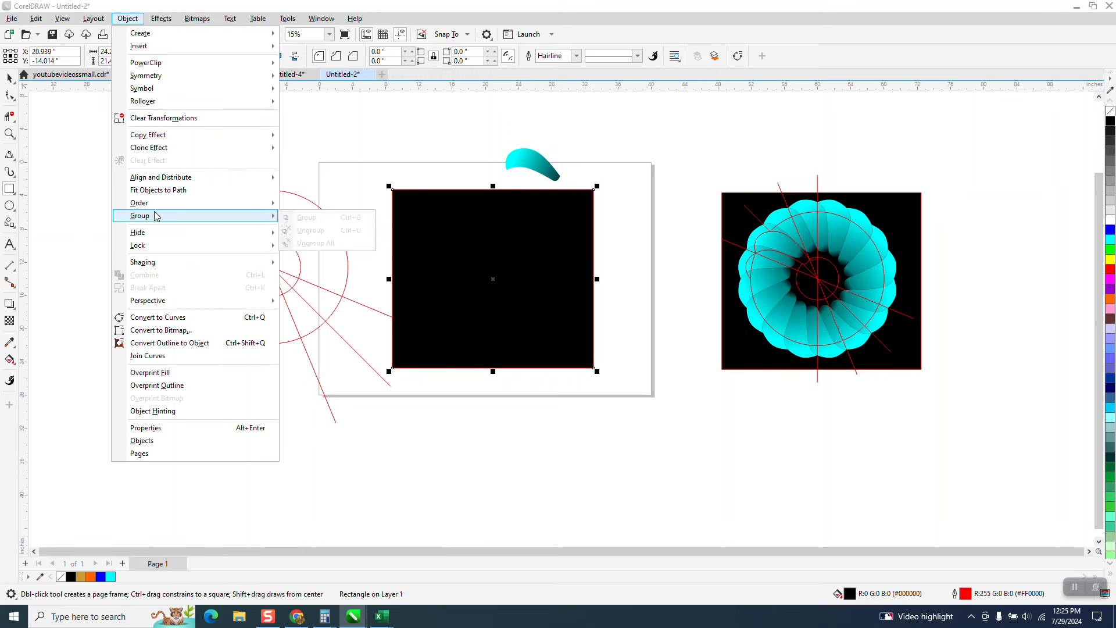
mouse_move(155, 203)
click(317, 218)
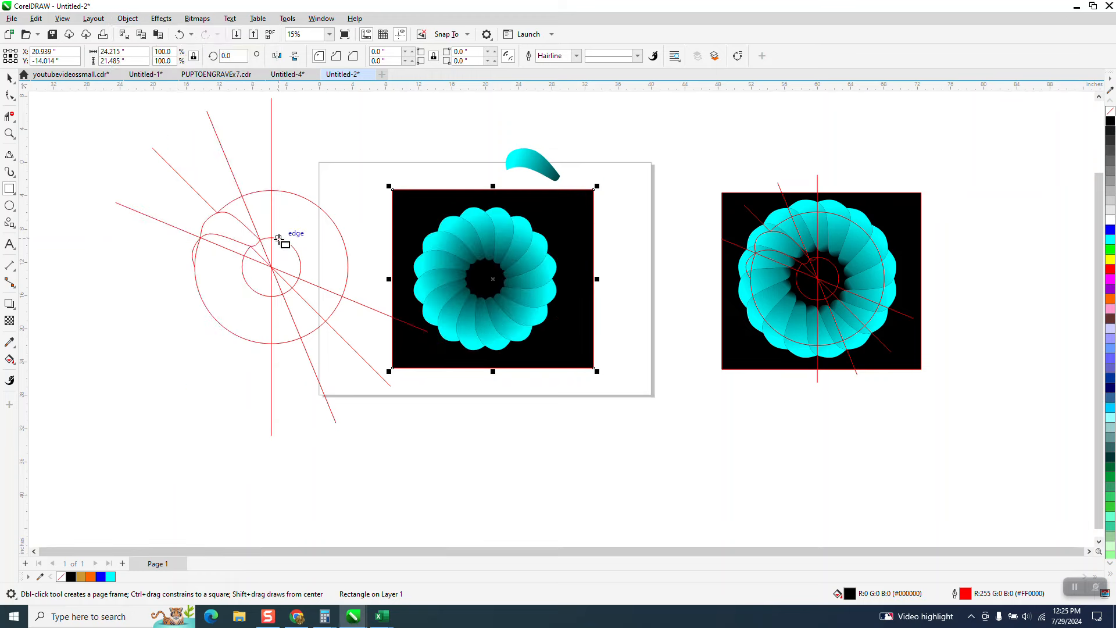
Step: Move the control petal to the black rectangle's upper right corner, at about X 30.6 and Y -7.3 inches
click(10, 79)
click(583, 228)
drag(583, 228, 592, 227)
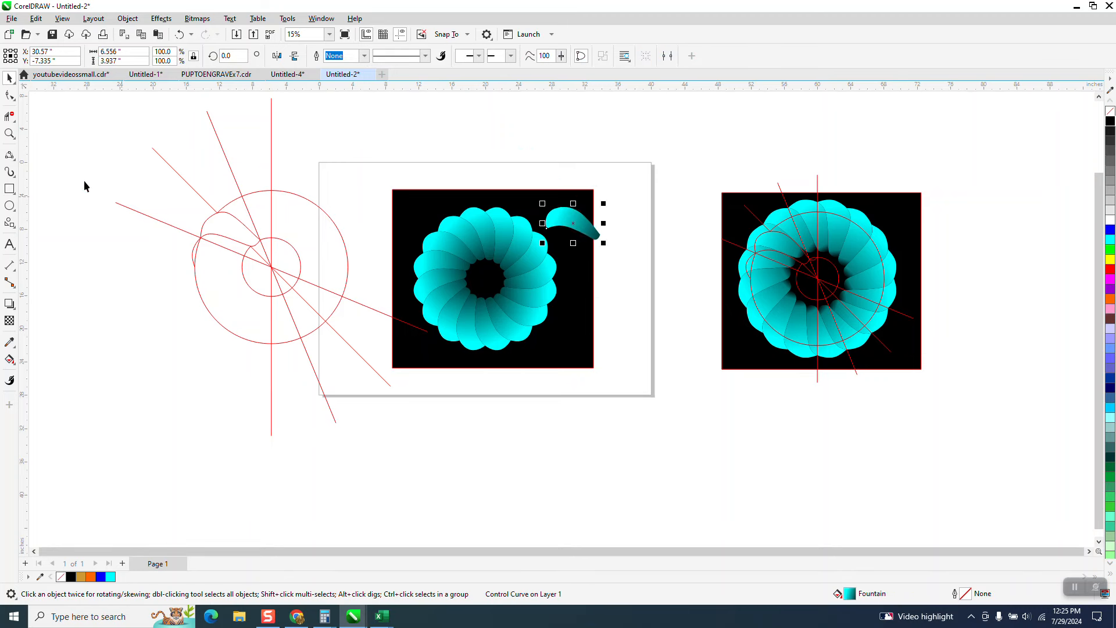
Step: Shorten the control petal's fountain fill with Interactive Fill so its black end lies on the petal's narrow tip
click(8, 134)
drag(402, 197, 674, 390)
click(9, 78)
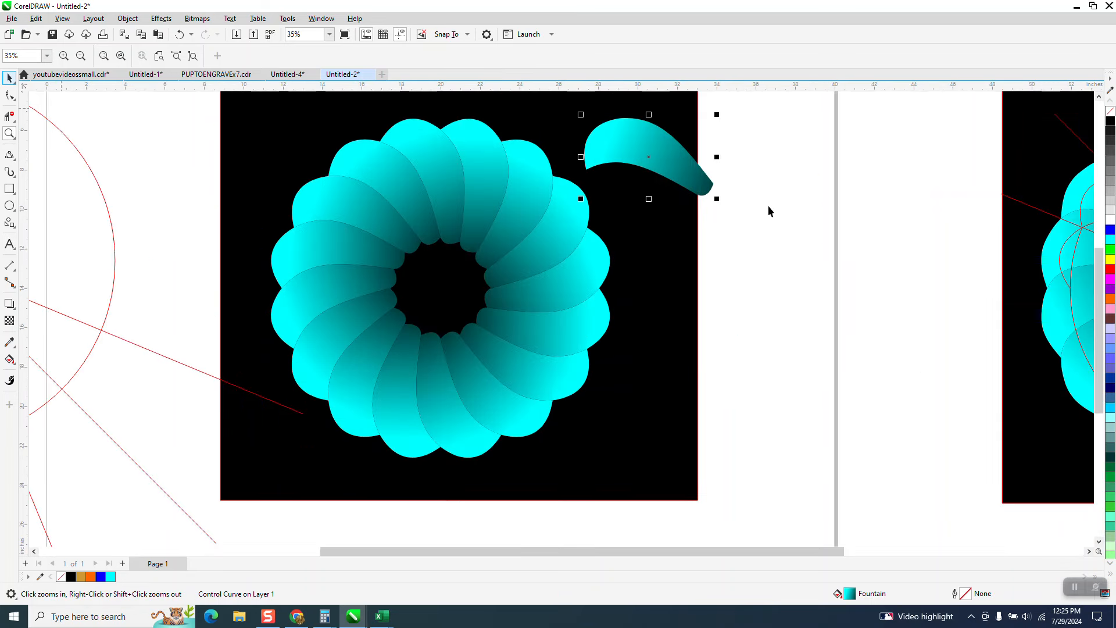
click(16, 367)
click(42, 369)
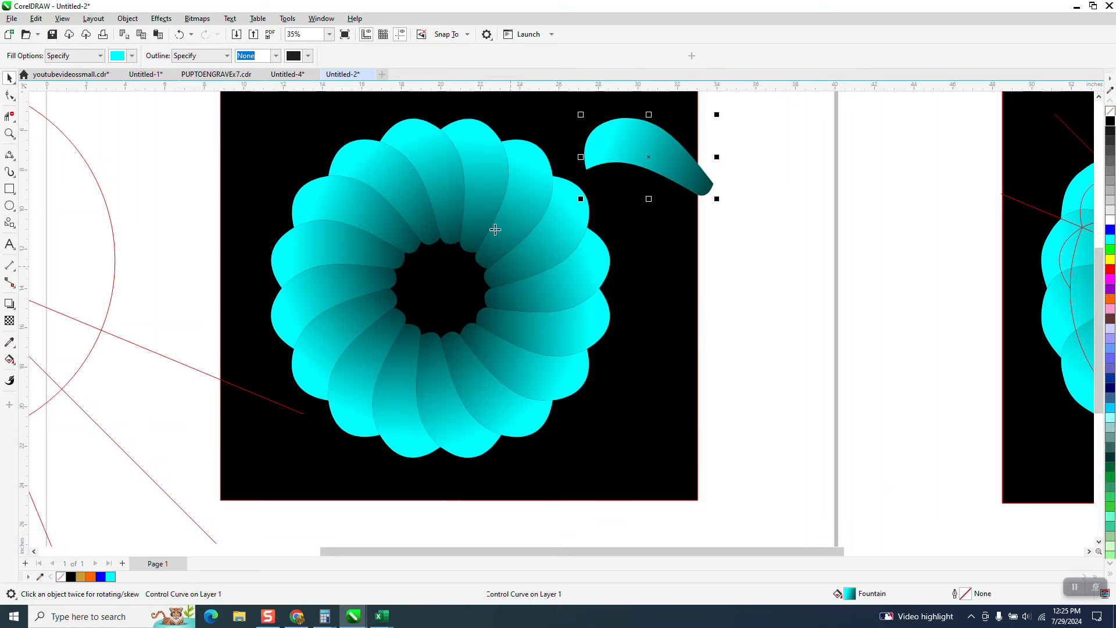
click(15, 365)
click(51, 359)
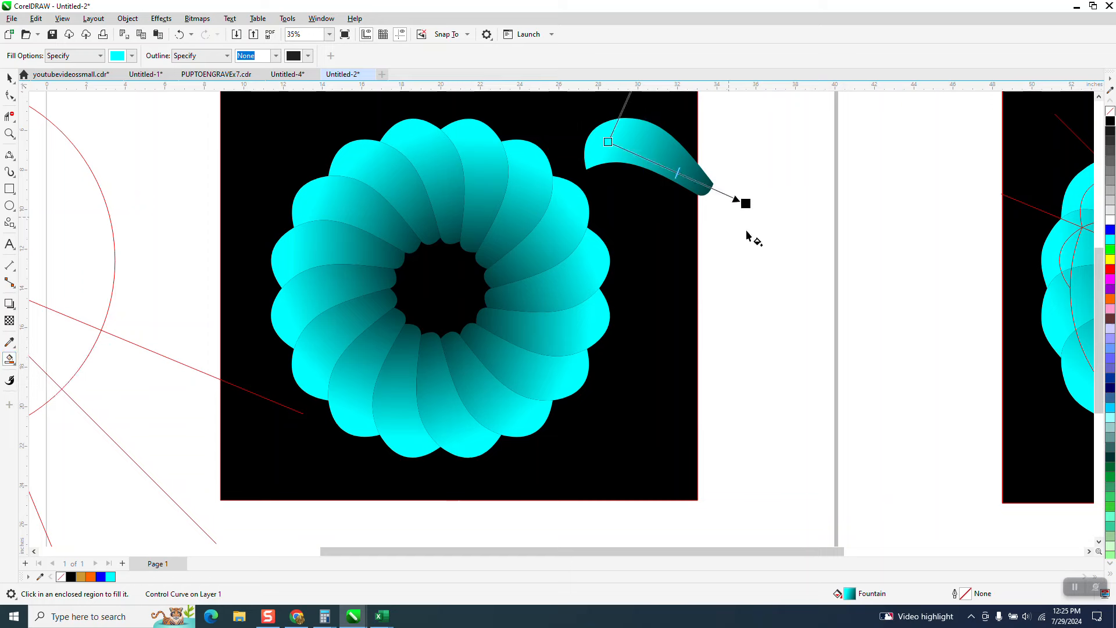
drag(746, 203, 697, 180)
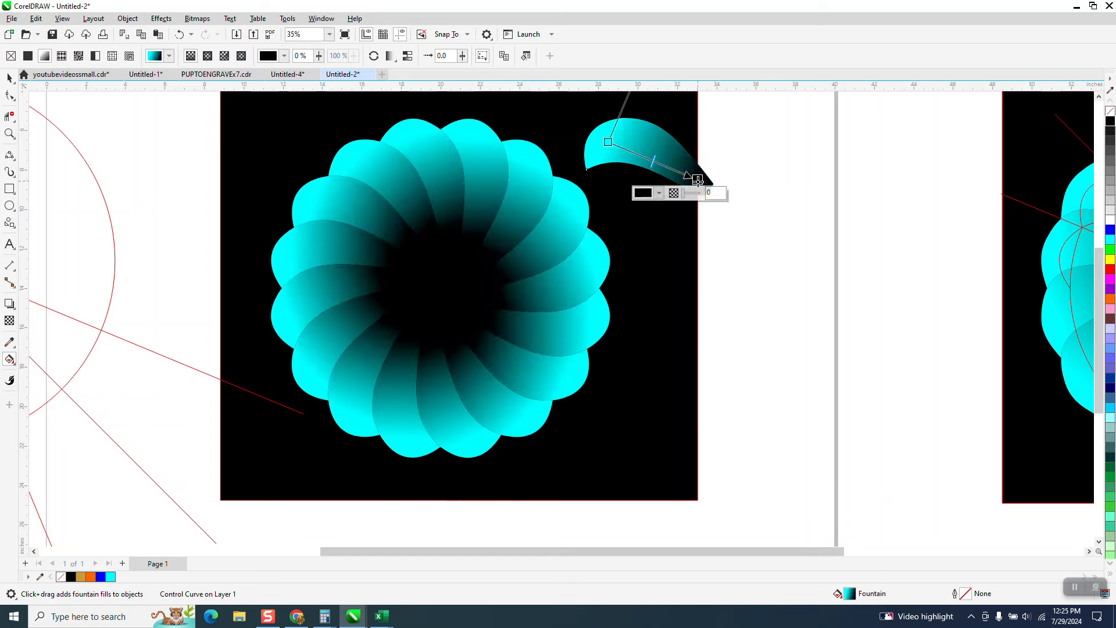
Step: Redirect the fountain fill across the control petal's width, with the cyan start above the petal and the black end below it
drag(697, 180, 675, 229)
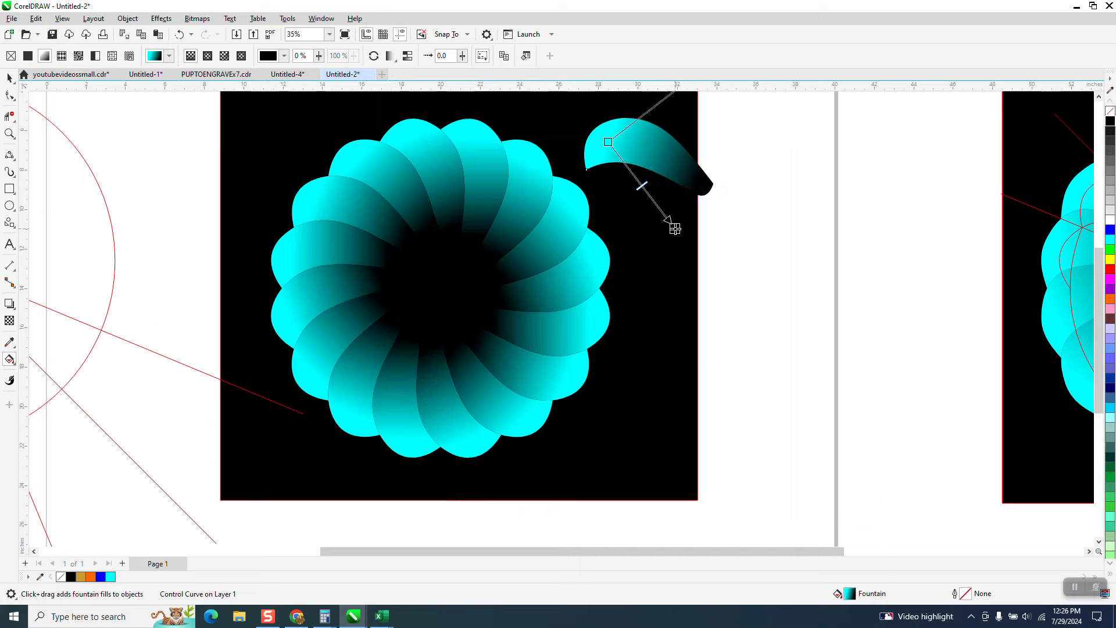
drag(608, 140, 661, 107)
drag(674, 228, 643, 167)
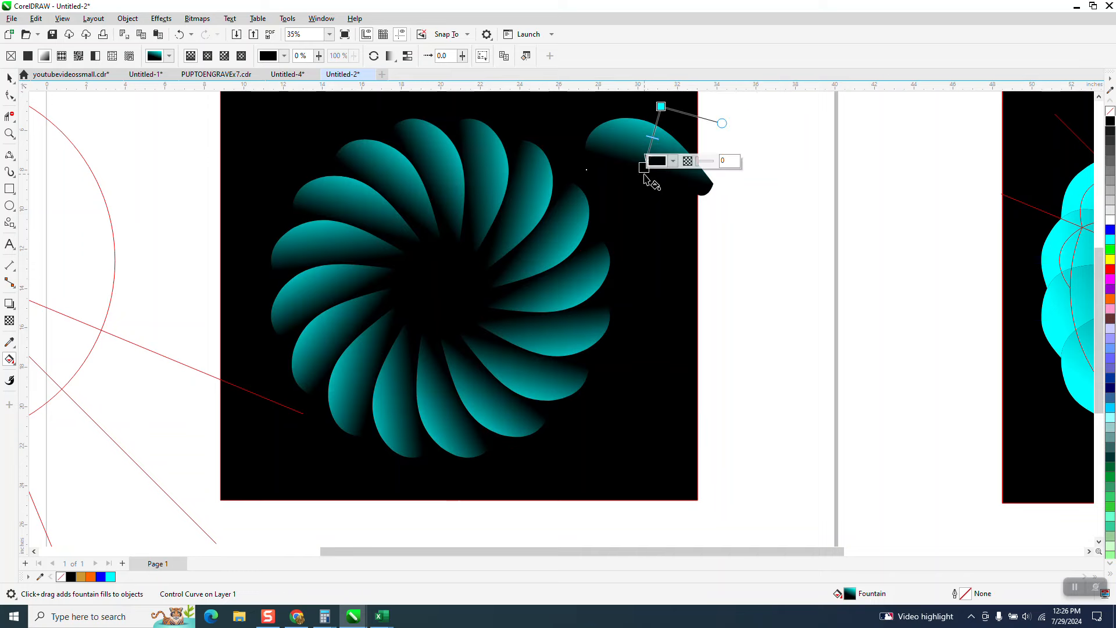
drag(642, 168, 640, 183)
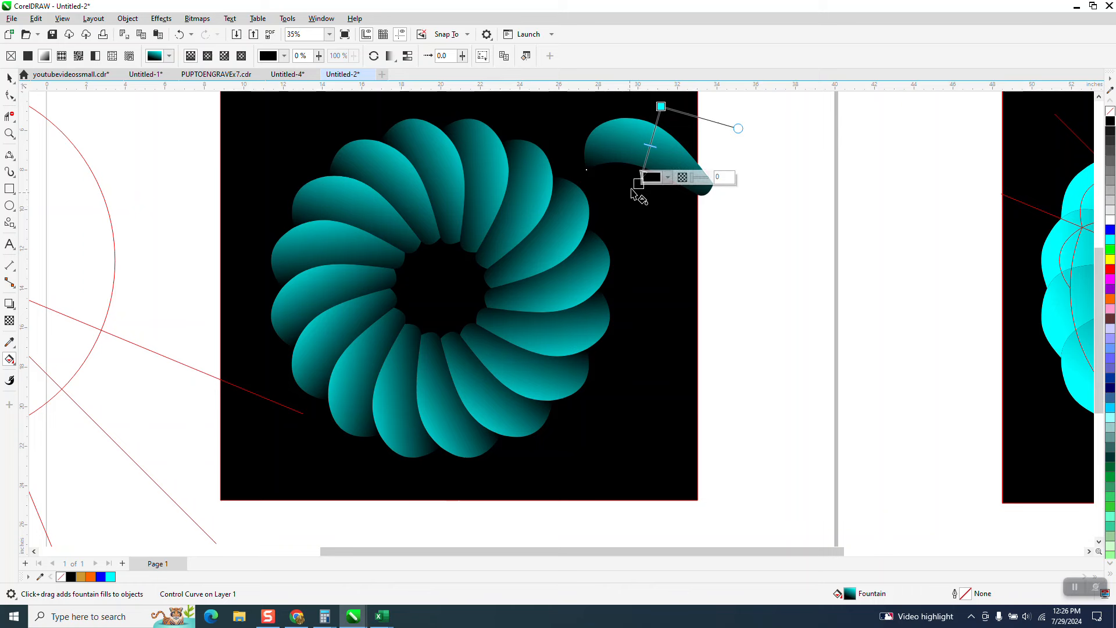
drag(639, 183, 638, 193)
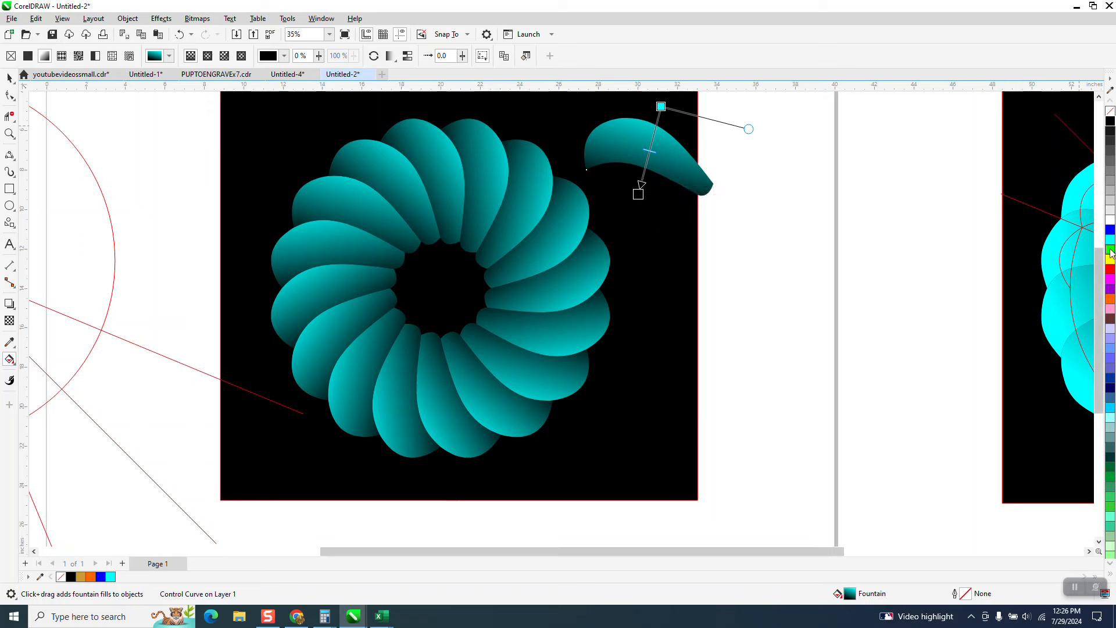
Step: Add two cyan colour stops along the upper part of the control petal's fountain fill and a black stop near its end
drag(1110, 241, 652, 149)
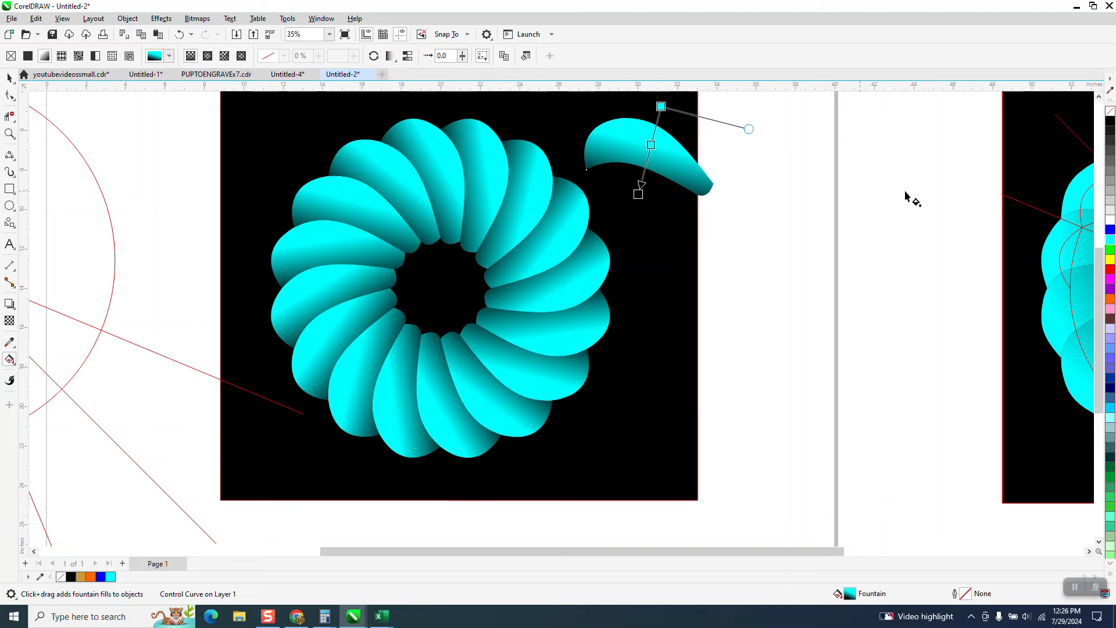
double_click(655, 128)
mouse_move(1111, 125)
mouse_down()
mouse_move(930, 168)
mouse_move(646, 177)
mouse_move(674, 189)
mouse_move(639, 181)
mouse_up()
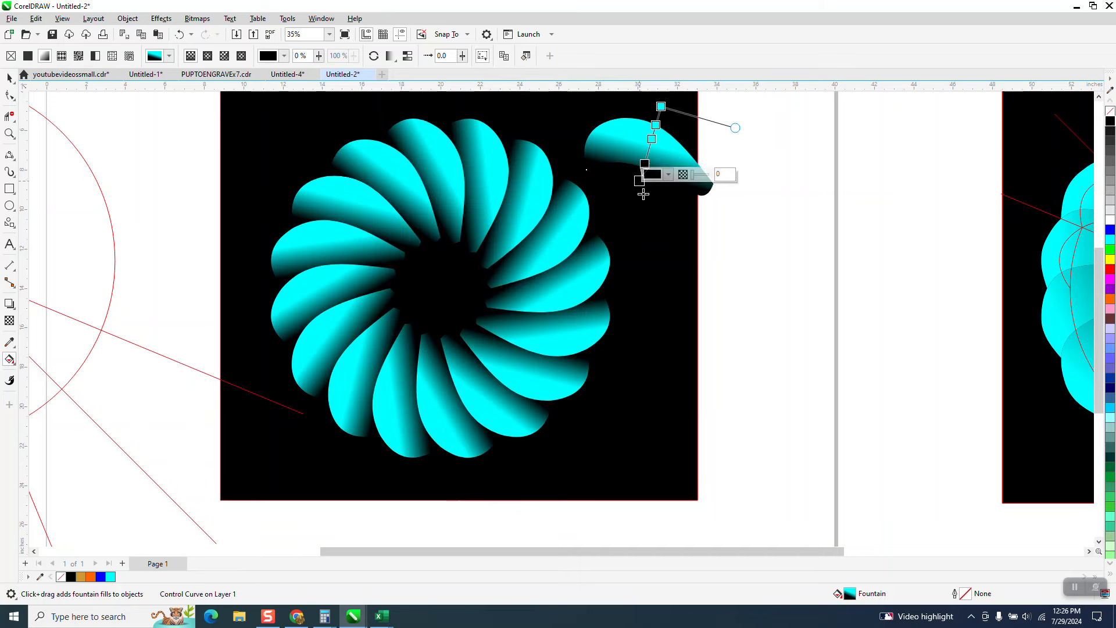
Step: Extend the fountain fill's end farther below the control petal and add a white stop between the last two black stops
drag(640, 182, 628, 202)
double_click(639, 168)
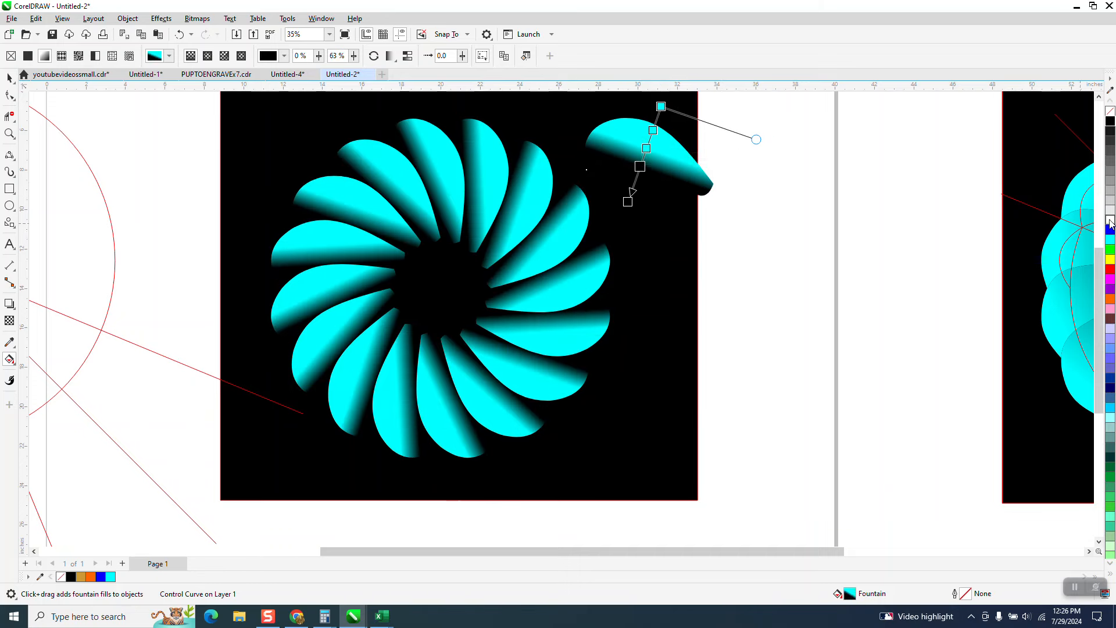
double_click(635, 183)
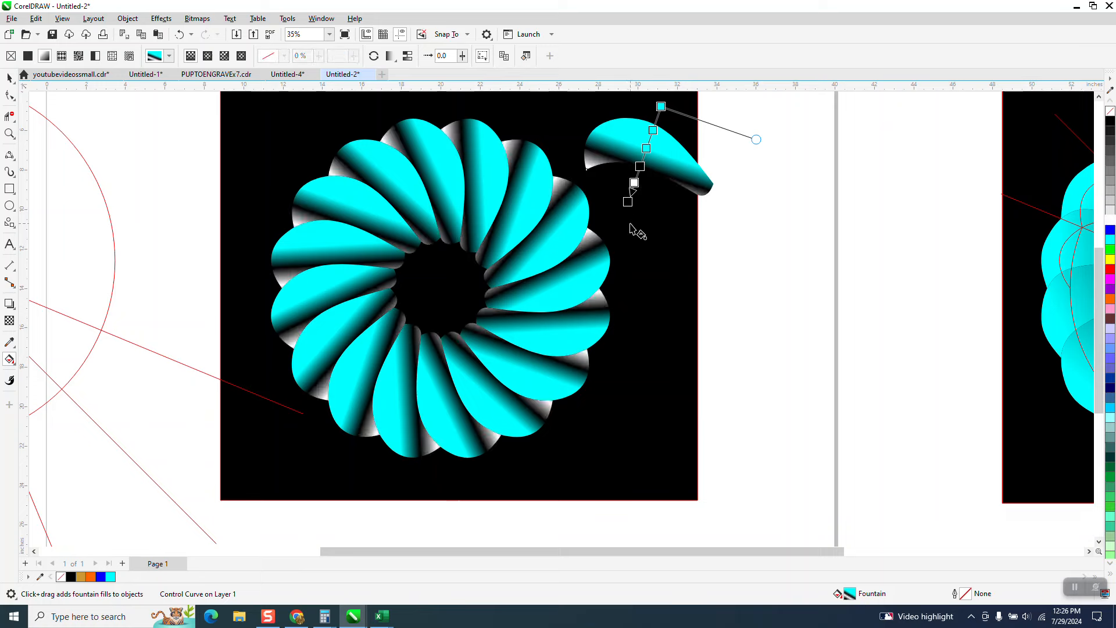
Step: Try skewing the control petal's fountain fill upward and downward, and undo the shift of the whole fill off the petal
drag(759, 136, 769, 102)
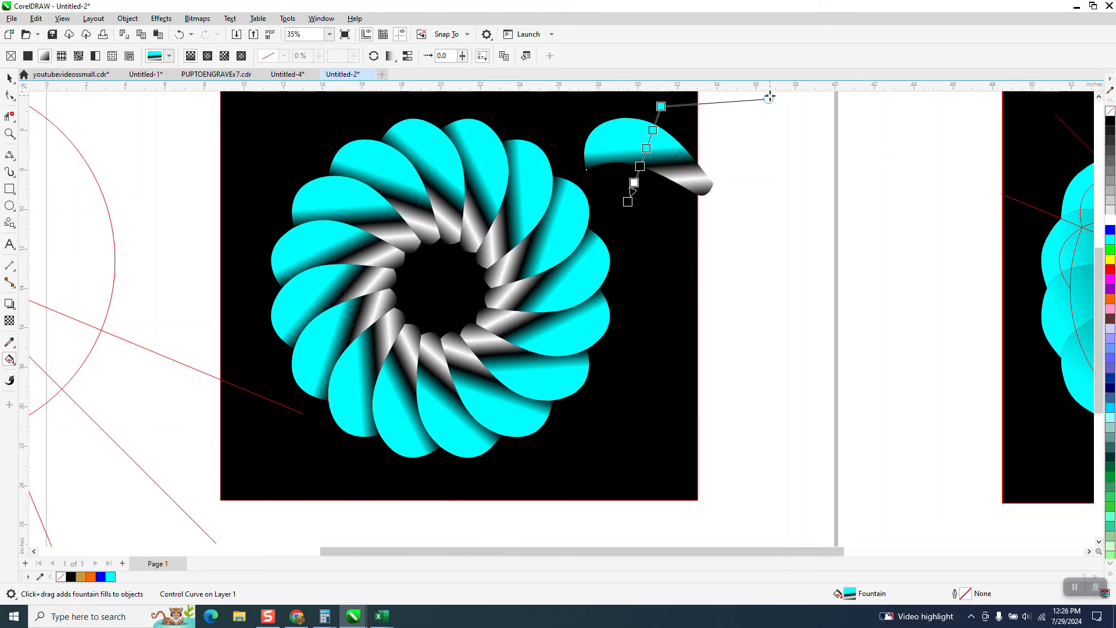
drag(773, 105, 750, 187)
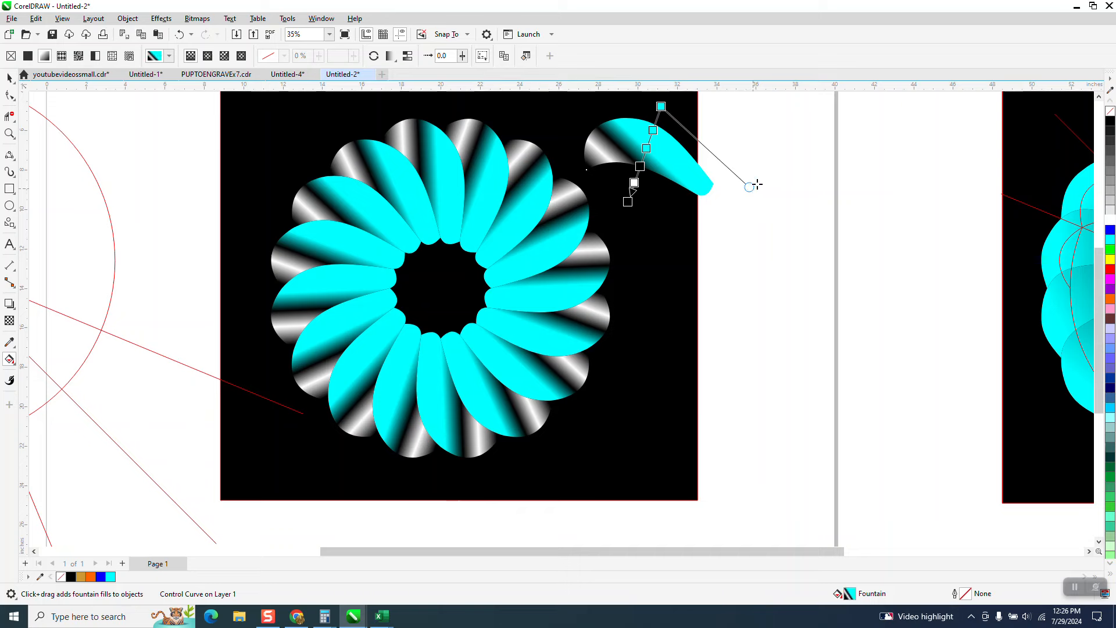
drag(776, 142, 755, 187)
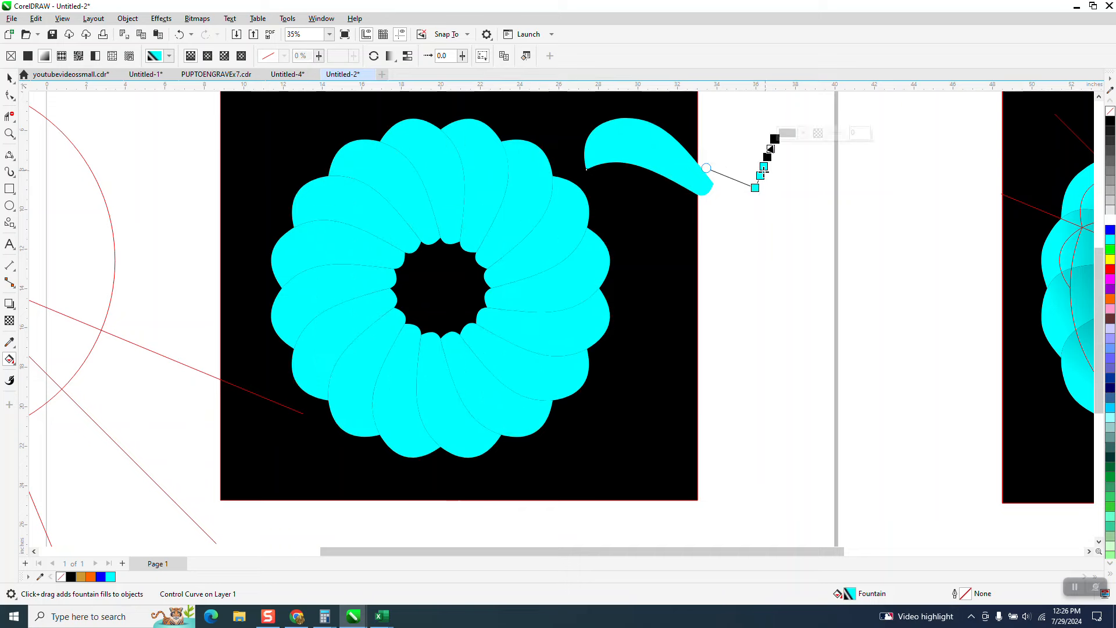
click(182, 35)
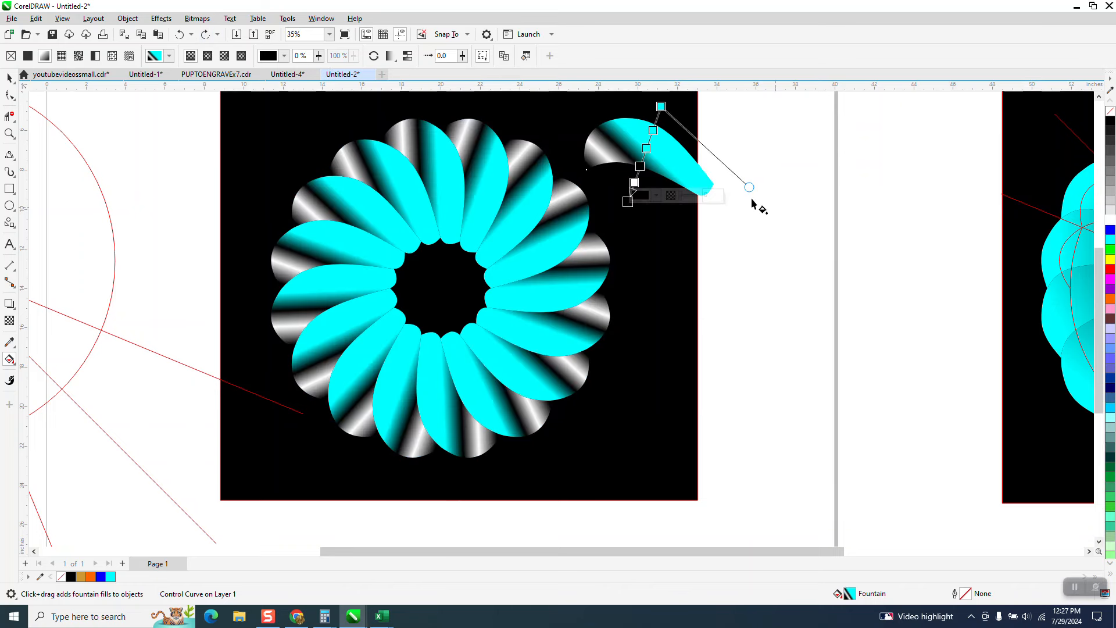
Step: Skew the fountain fill so its colour bands run nearly horizontally across the control petal, and deselect the petal
mouse_move(749, 187)
mouse_down()
mouse_move(777, 149)
mouse_move(783, 109)
mouse_up()
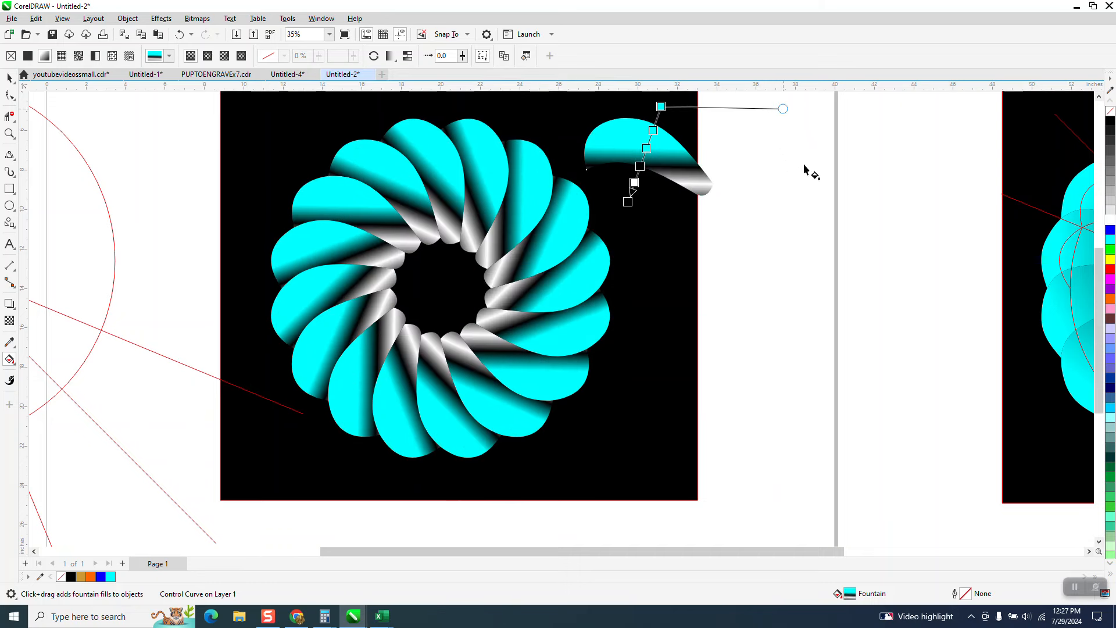
click(792, 233)
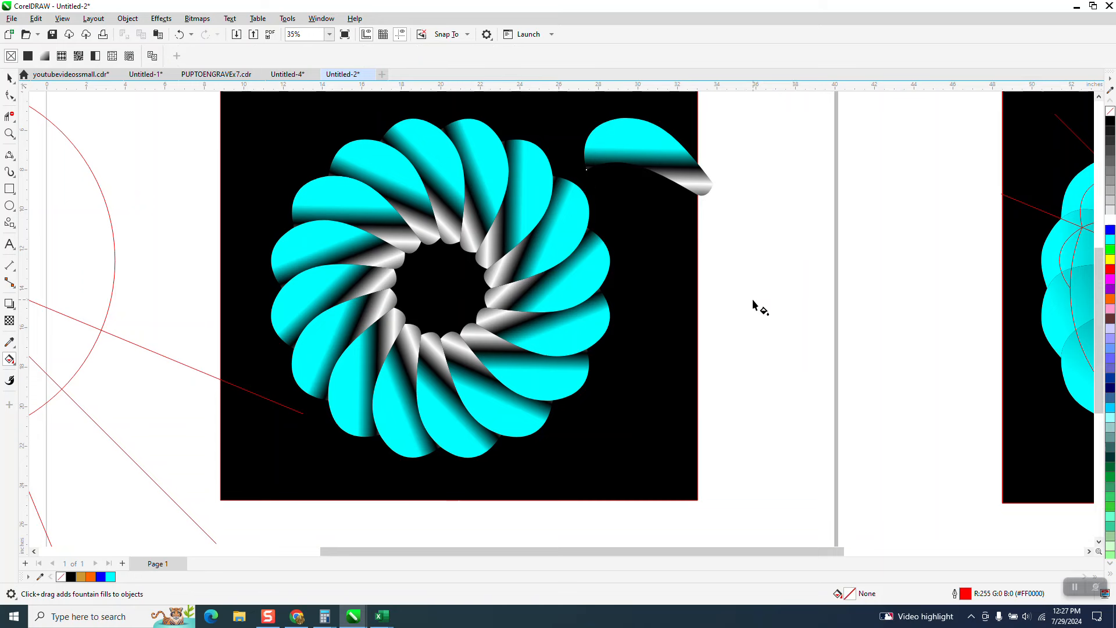